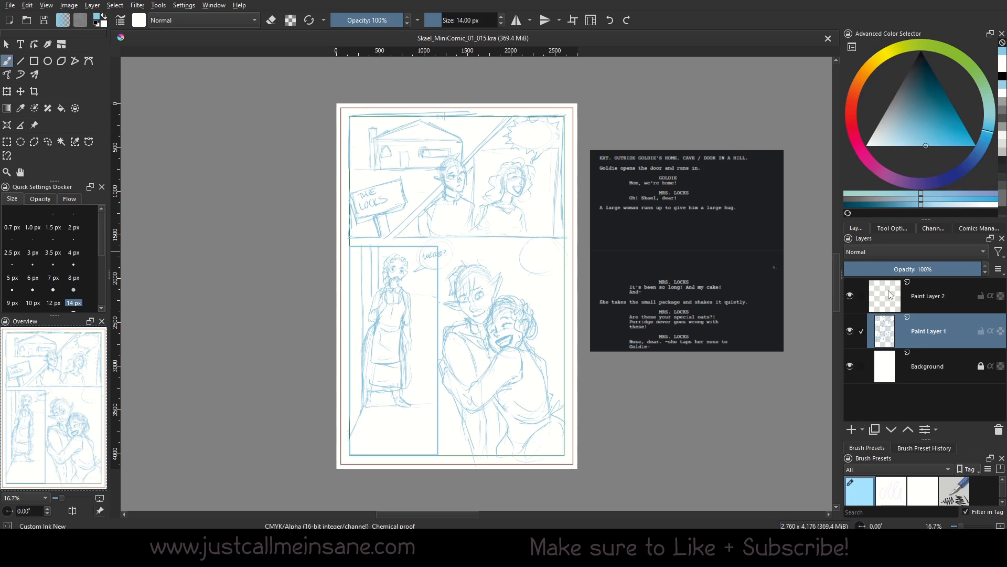
Make Paint Layer 2 the active layer and browse the available layer types.
{"action": "key", "text": "Page_Up"}
{"action": "left_click", "coordinate": [863, 430]}
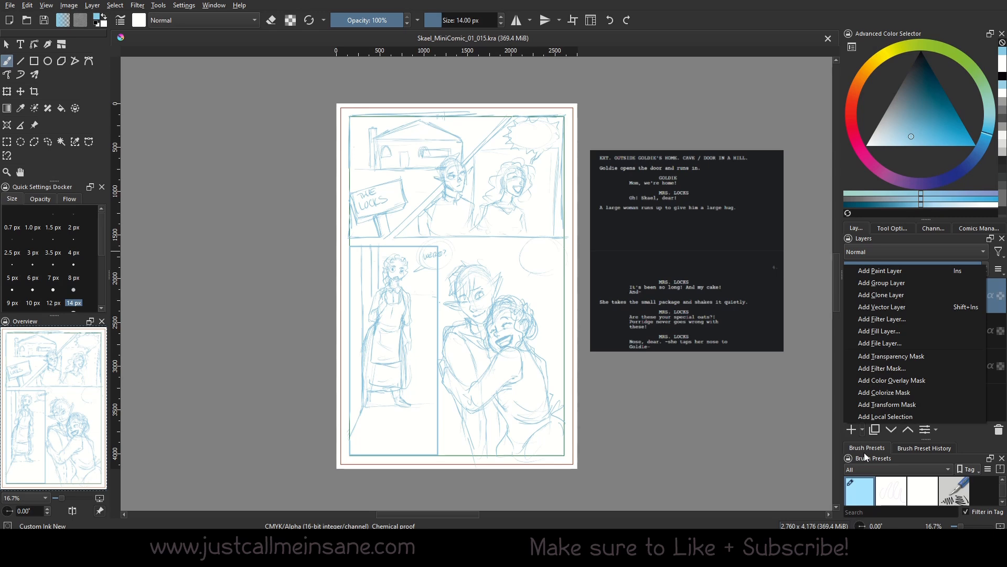
{"action": "left_click", "coordinate": [67, 46]}
Check the Comic Panel Editing tool's note about needing a vector layer, then reopen the layer types.
{"action": "left_click", "coordinate": [893, 228]}
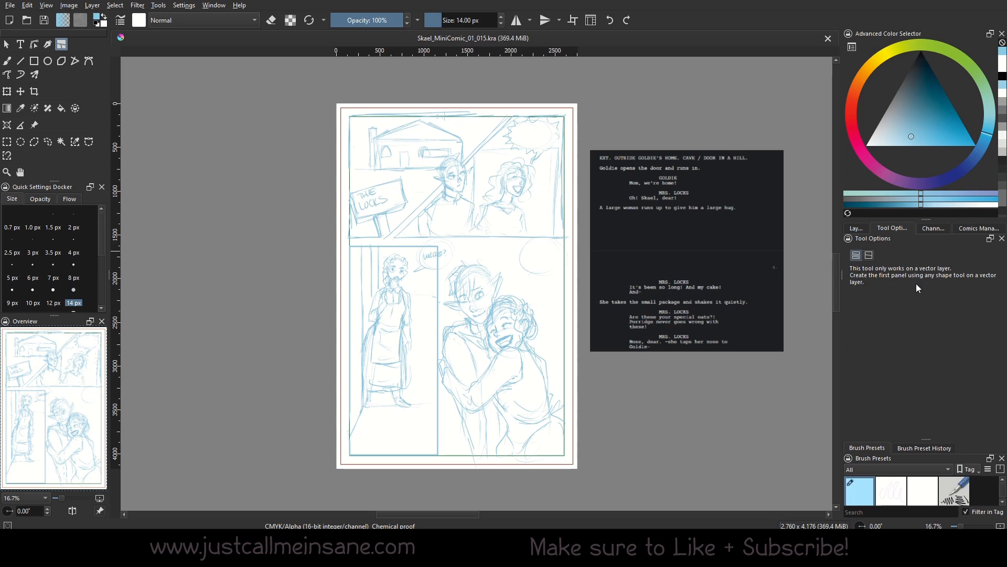
{"action": "left_click", "coordinate": [857, 228]}
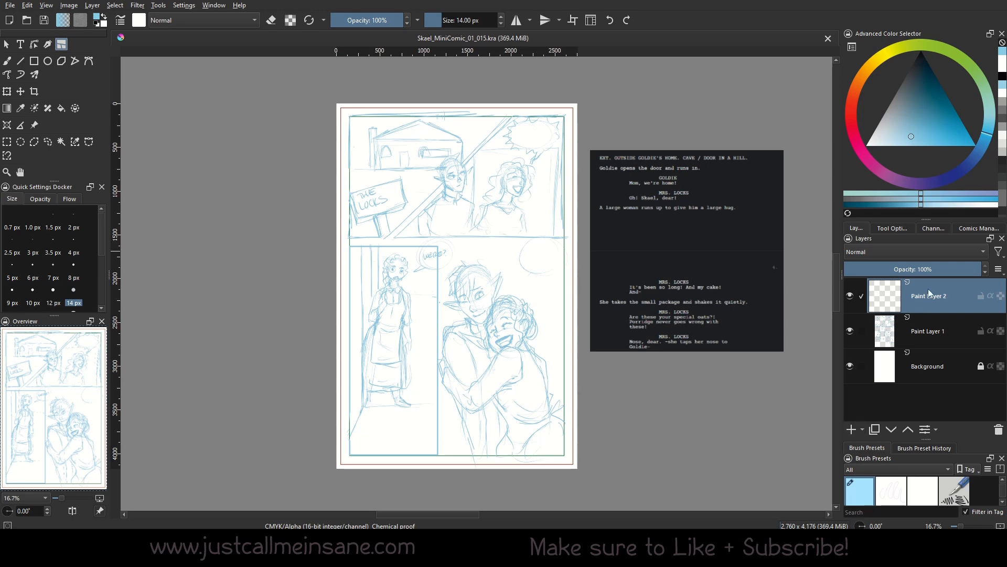
{"action": "left_click", "coordinate": [863, 430]}
Add Vector Layer 3 on top, set the painting colour to black and pick the Rectangle tool.
{"action": "left_click", "coordinate": [886, 310]}
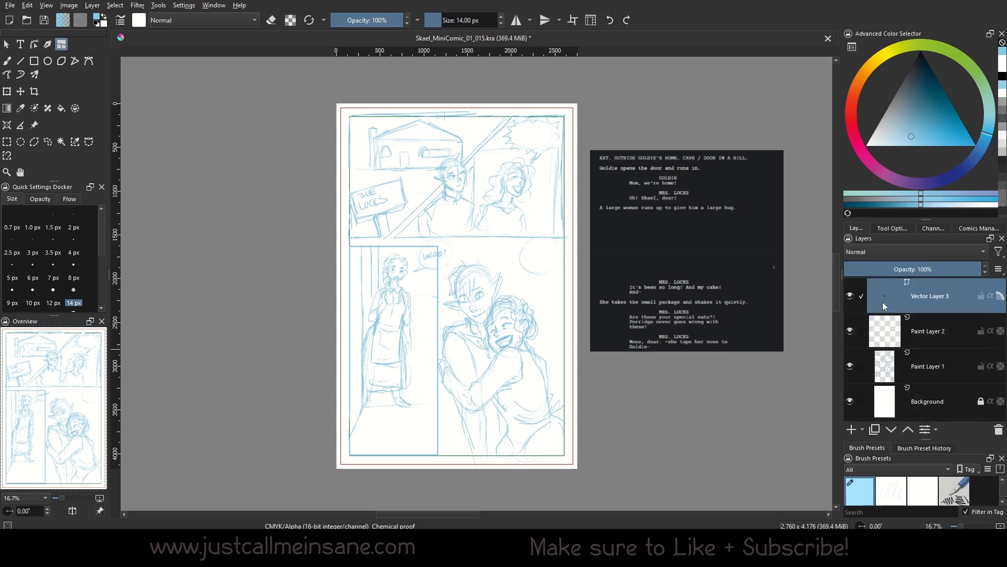
{"action": "mouse_move", "coordinate": [898, 283]}
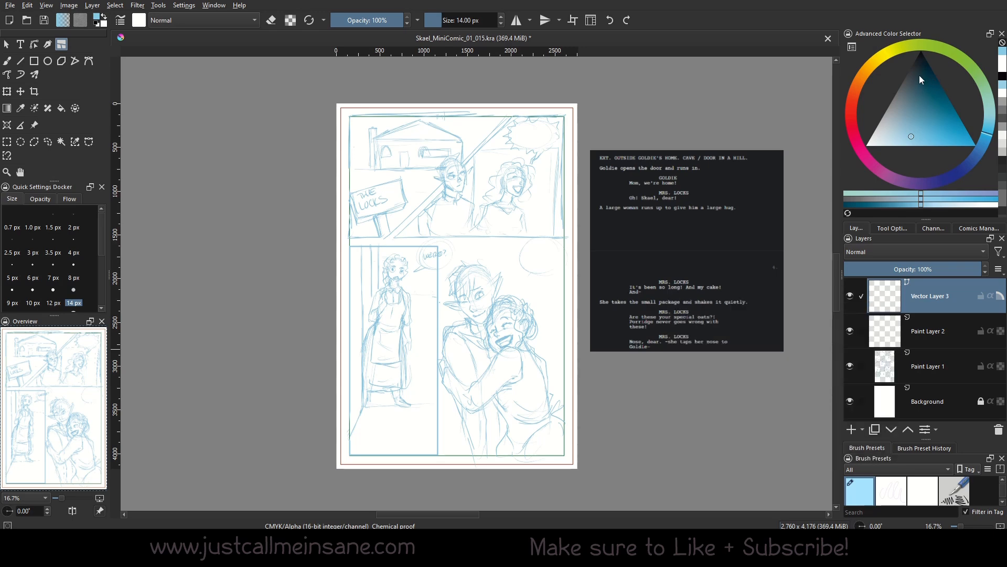
{"action": "left_click_drag", "start_coordinate": [926, 82], "coordinate": [933, 21]}
{"action": "left_click", "coordinate": [36, 58]}
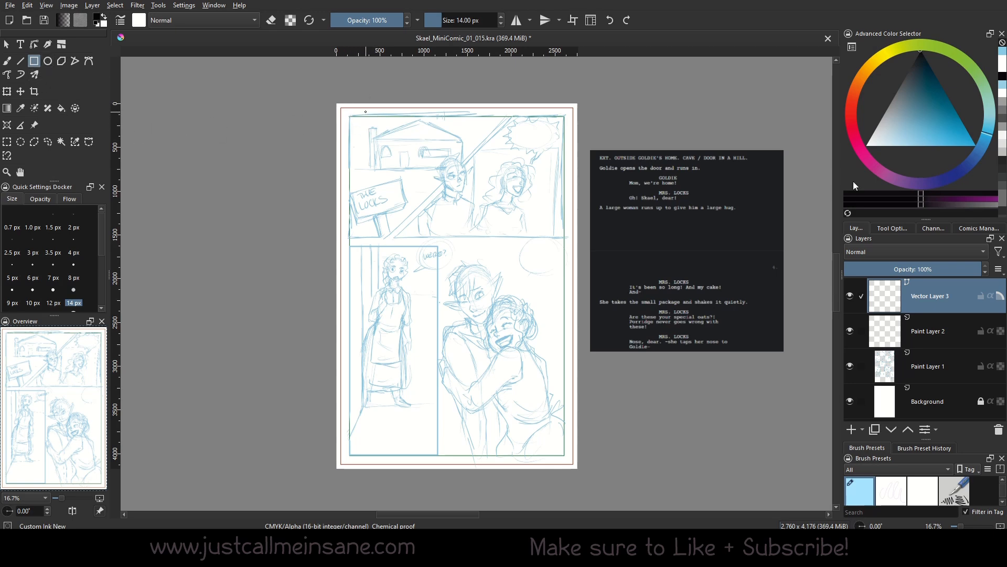
Draw the outer border rectangle inside the page margins and select it.
{"action": "left_click", "coordinate": [902, 228]}
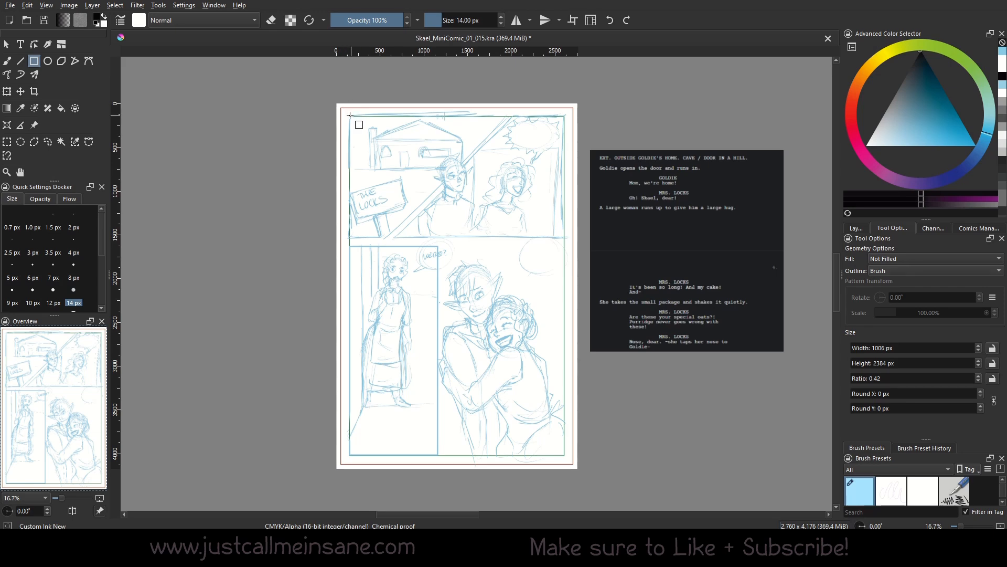
{"action": "left_click_drag", "start_coordinate": [350, 117], "coordinate": [561, 454]}
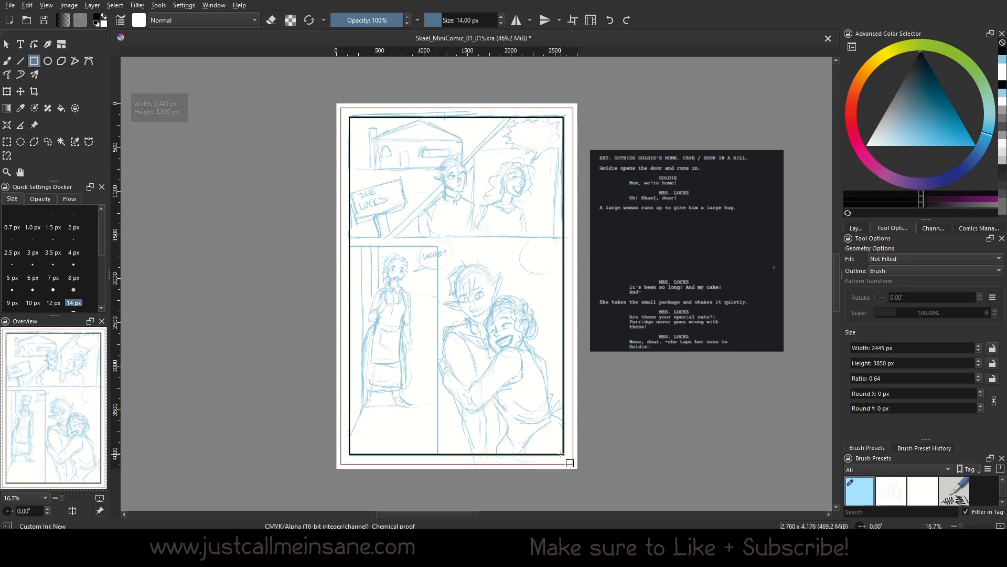
{"action": "left_click", "coordinate": [6, 44]}
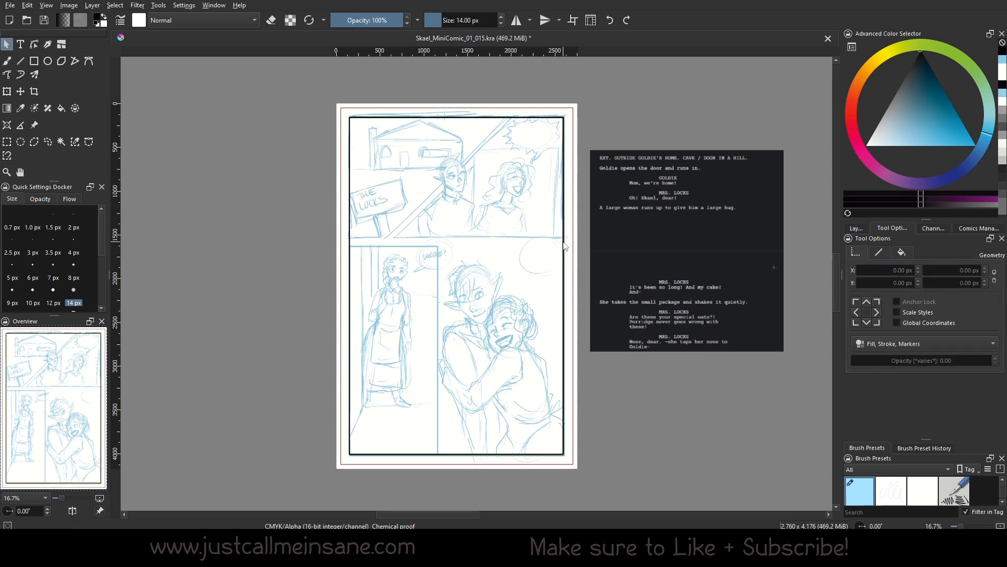
{"action": "left_click", "coordinate": [564, 240]}
Set the border's stroke join to mitre for sharp corners and verify it.
{"action": "left_click", "coordinate": [879, 252]}
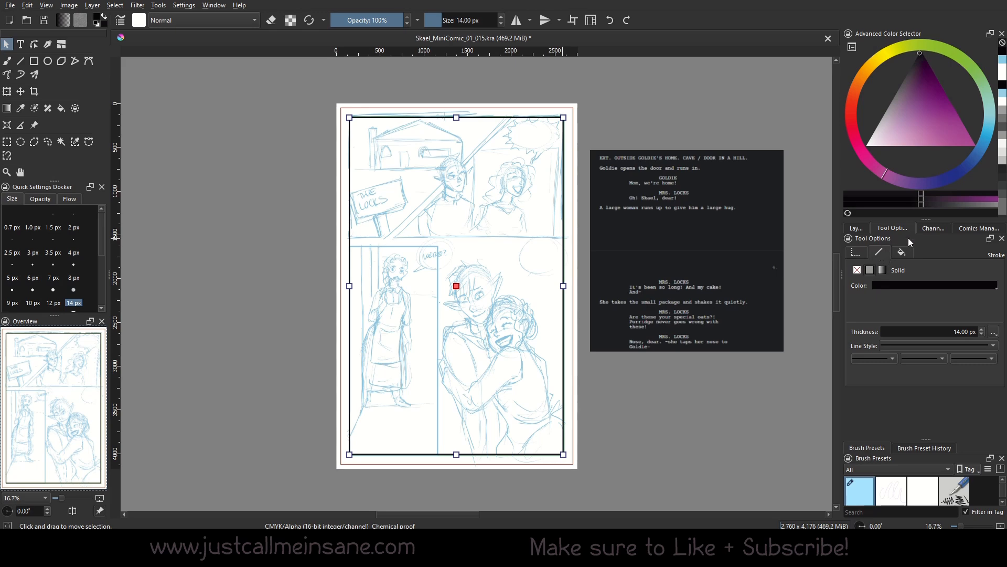
{"action": "left_click", "coordinate": [995, 333]}
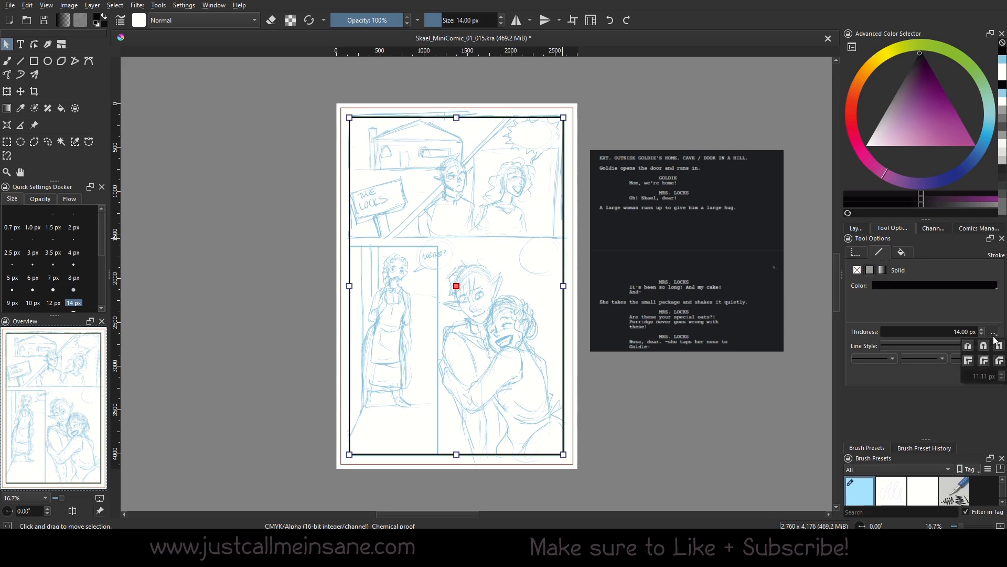
{"action": "left_click", "coordinate": [970, 365]}
{"action": "left_click", "coordinate": [942, 415]}
{"action": "left_click", "coordinate": [654, 400]}
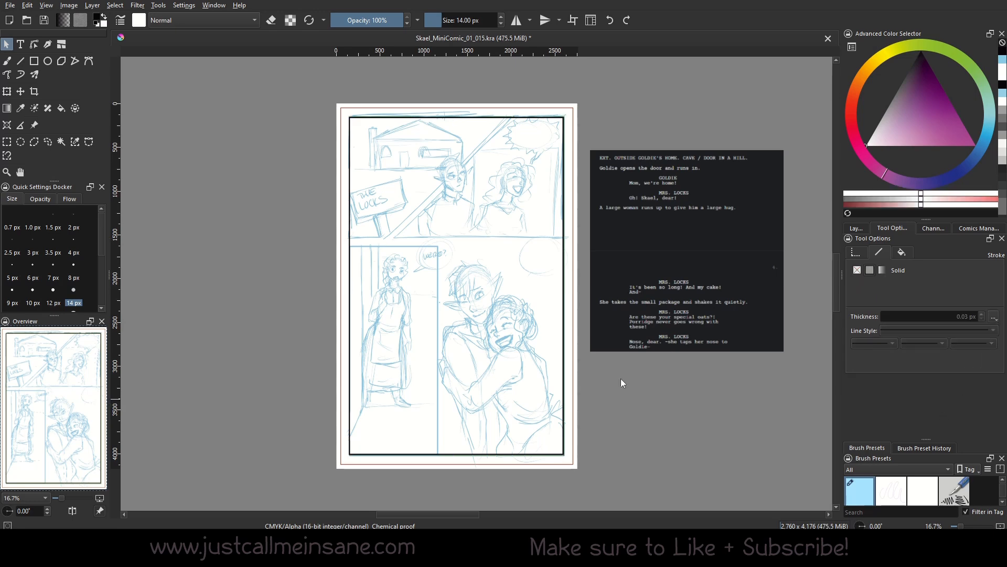
{"action": "scroll", "coordinate": [641, 395], "scroll_direction": "up", "scroll_amount": 1}
{"action": "left_click", "coordinate": [565, 374]}
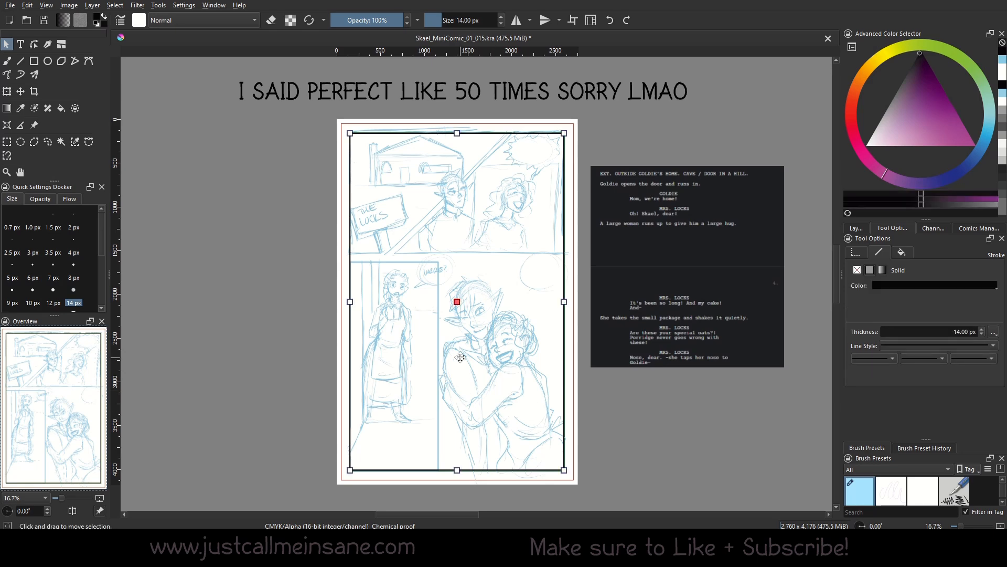
{"action": "left_click", "coordinate": [681, 446]}
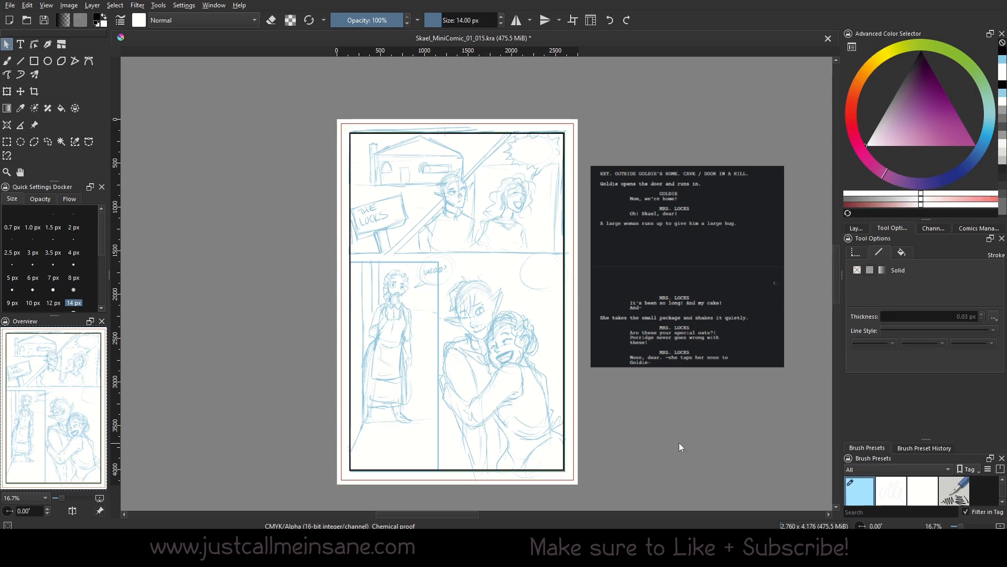
With gutter width in Pixels, cut a horizontal gutter and a diagonal one through the top panel.
{"action": "left_click", "coordinate": [63, 45]}
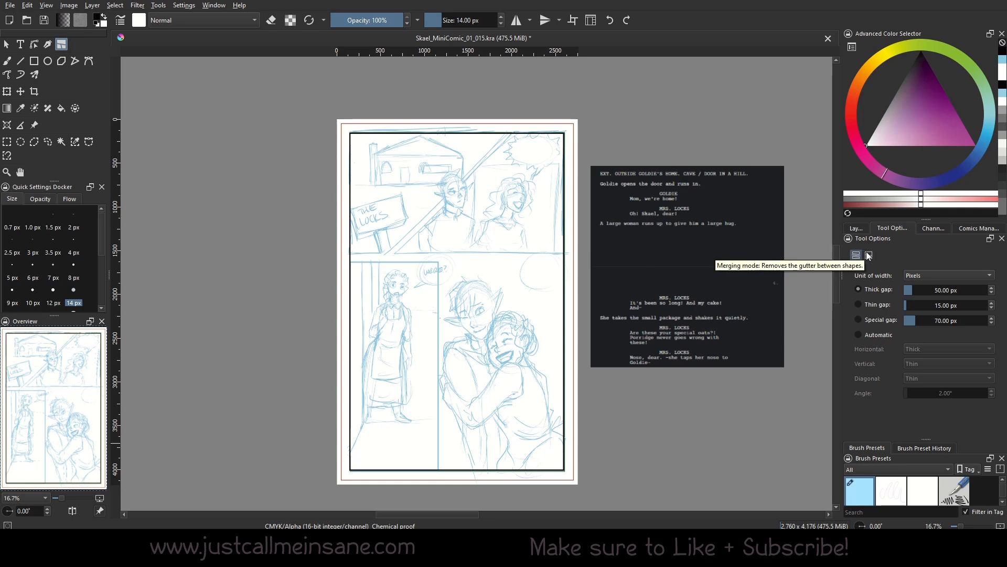
{"action": "left_click", "coordinate": [940, 273]}
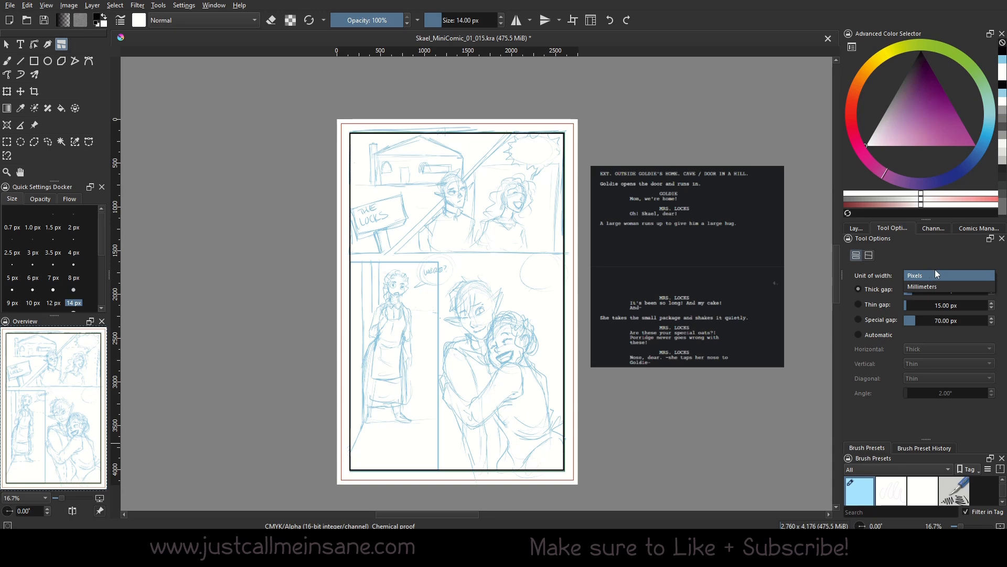
{"action": "left_click", "coordinate": [932, 276]}
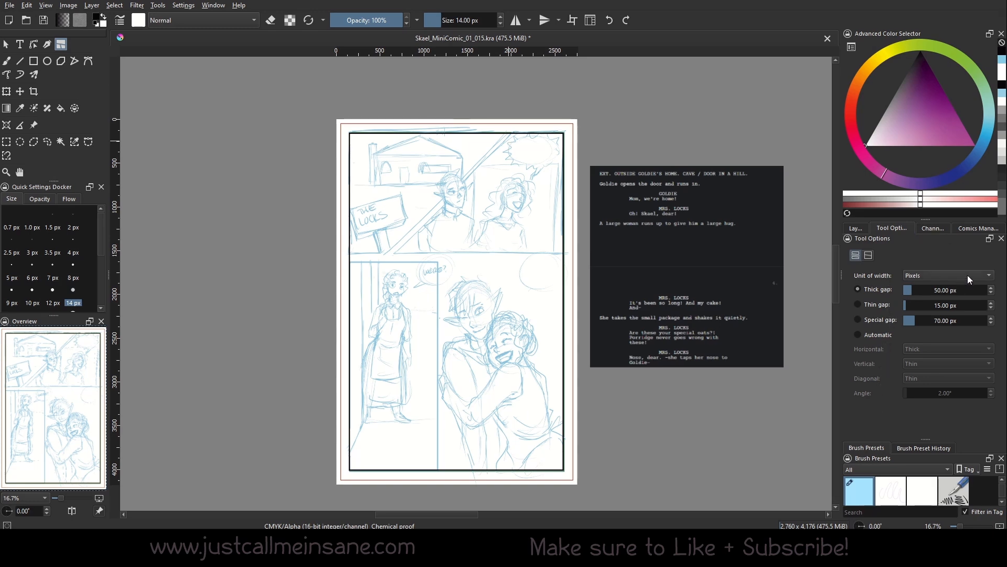
{"action": "left_click_drag", "start_coordinate": [340, 258], "coordinate": [584, 256]}
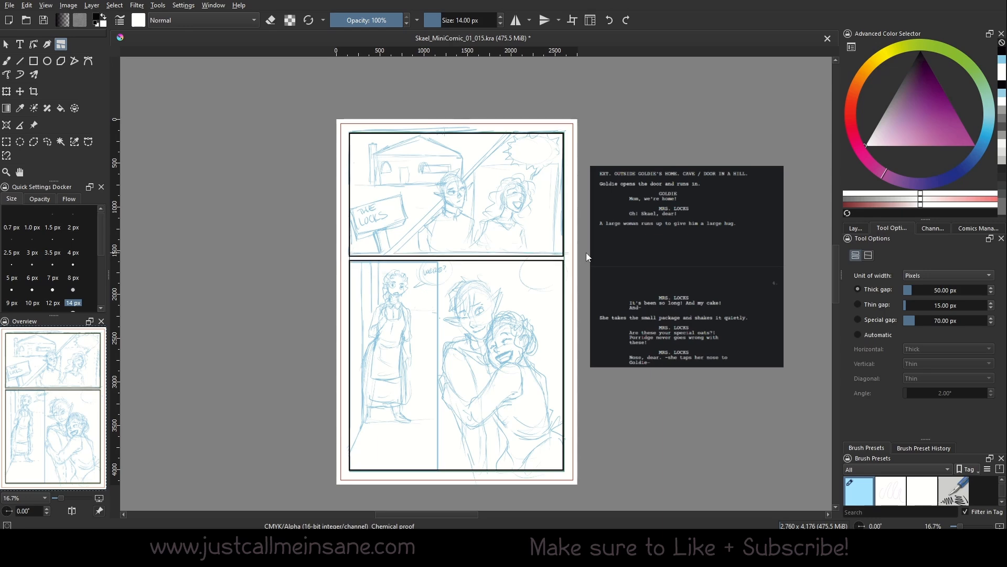
{"action": "left_click_drag", "start_coordinate": [522, 122], "coordinate": [438, 485]}
Select and delete the bottom-right panel shape.
{"action": "key", "text": "b"}
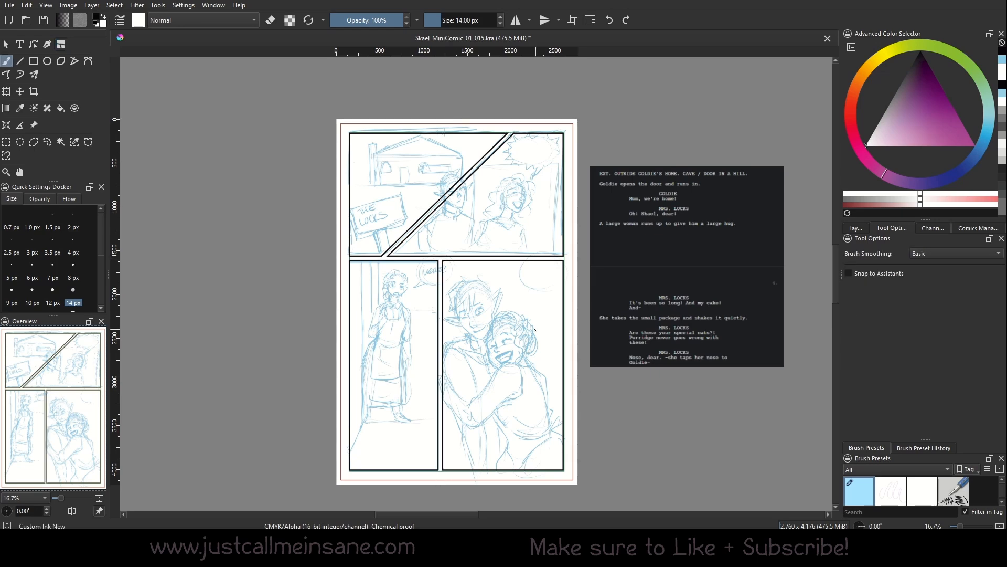
{"action": "left_click", "coordinate": [6, 45]}
{"action": "left_click", "coordinate": [565, 324]}
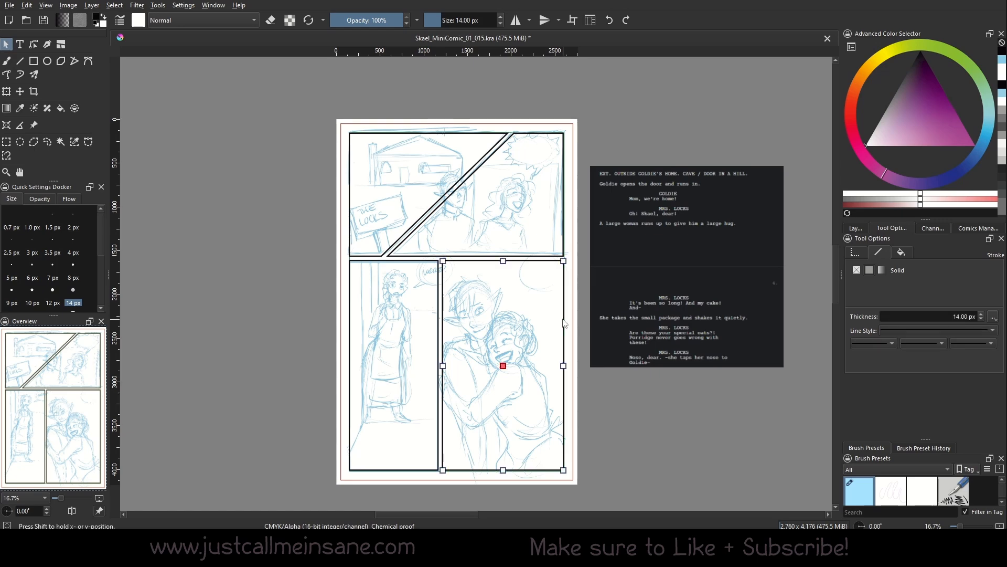
{"action": "key", "text": "Delete"}
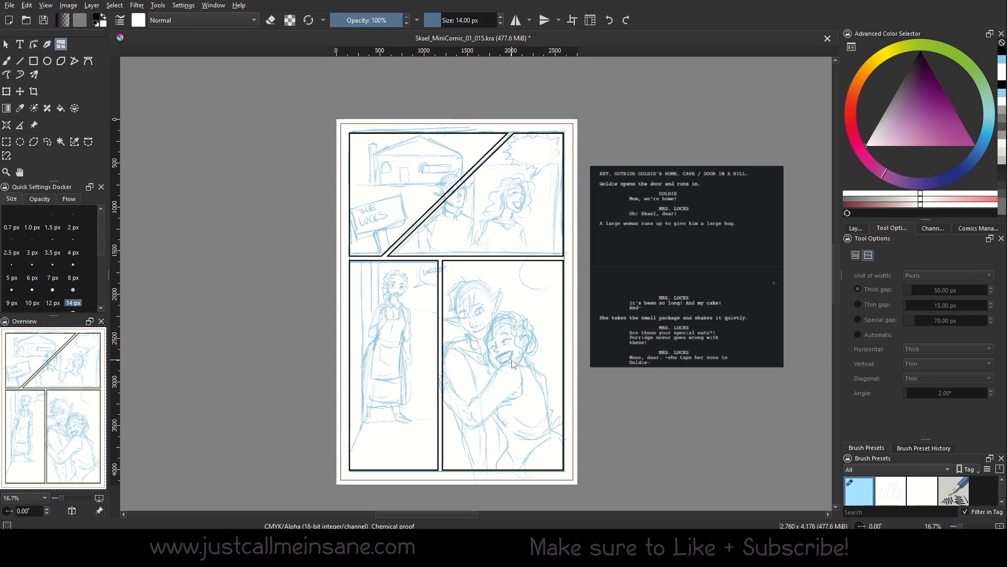
Merge away the bottom, horizontal, diagonal and left-wedge gutters into one panel.
{"action": "left_click_drag", "start_coordinate": [528, 357], "coordinate": [377, 370]}
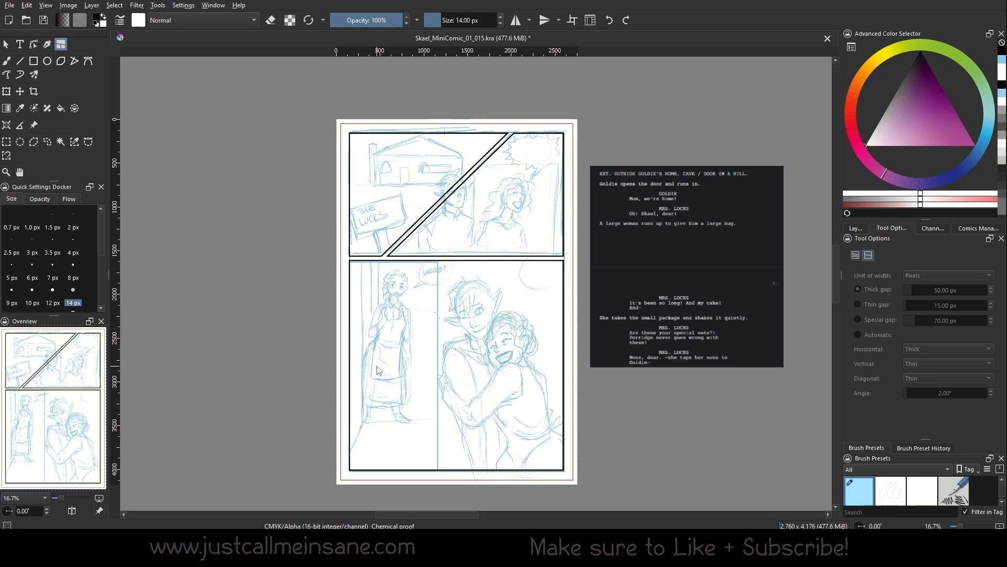
{"action": "left_click_drag", "start_coordinate": [529, 370], "coordinate": [530, 194]}
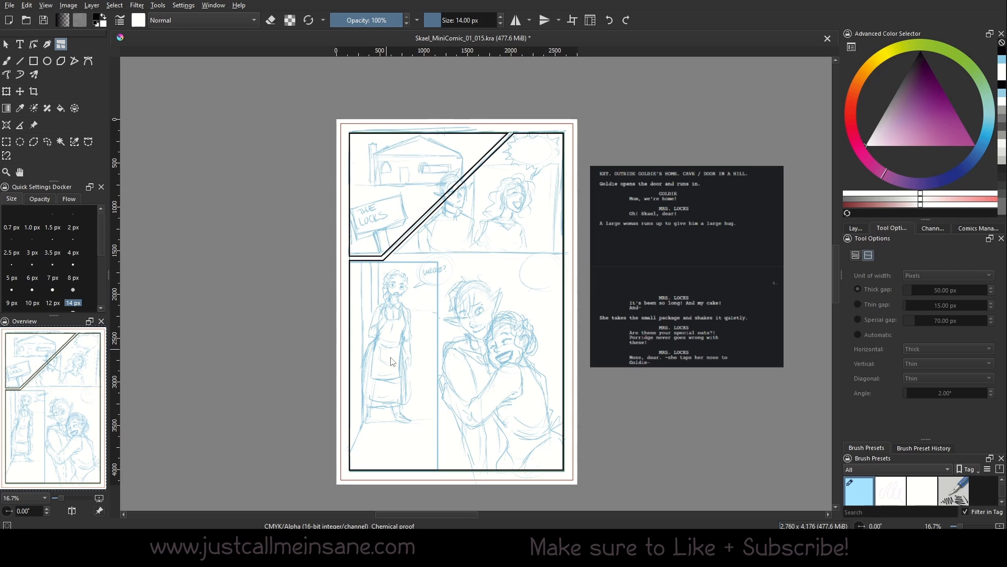
{"action": "left_click_drag", "start_coordinate": [395, 377], "coordinate": [394, 174]}
{"action": "left_click_drag", "start_coordinate": [370, 367], "coordinate": [366, 164]}
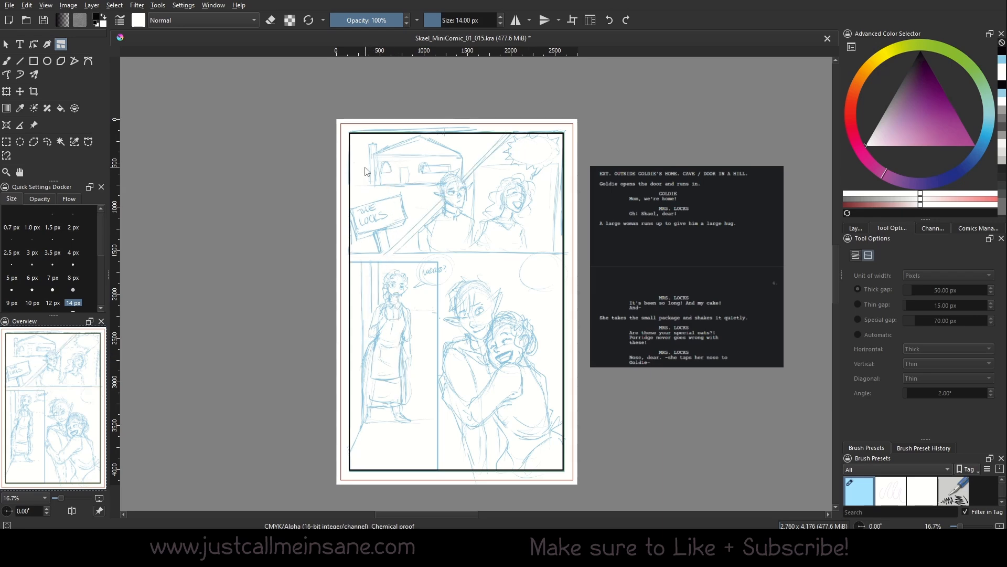
Try a thin gap of 62.50 px on a cut across the lower panels, then undo it.
{"action": "left_click", "coordinate": [856, 255]}
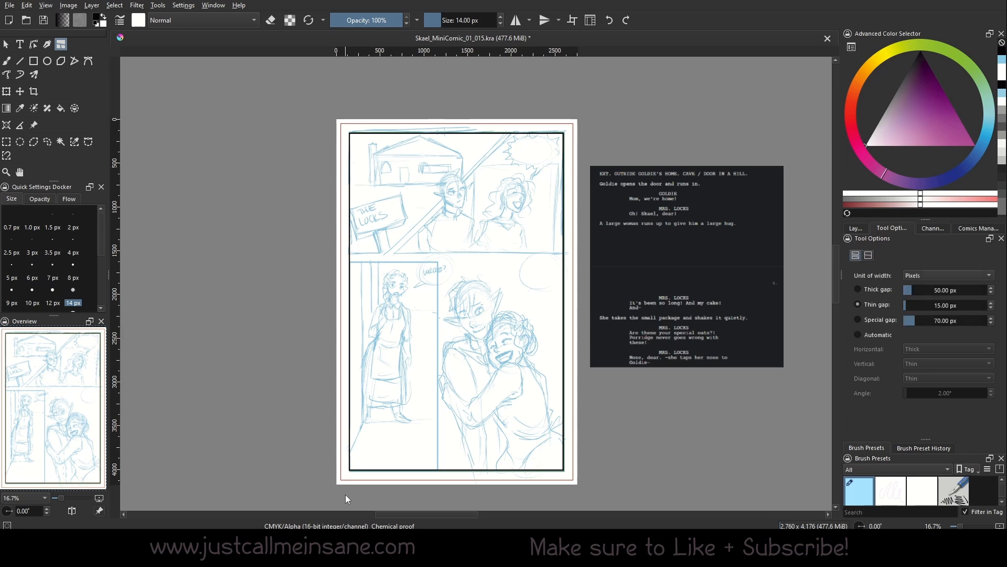
{"action": "left_click", "coordinate": [885, 303]}
{"action": "left_click", "coordinate": [914, 305]}
{"action": "left_click_drag", "start_coordinate": [600, 363], "coordinate": [286, 435]}
{"action": "key", "text": "ctrl+z"}
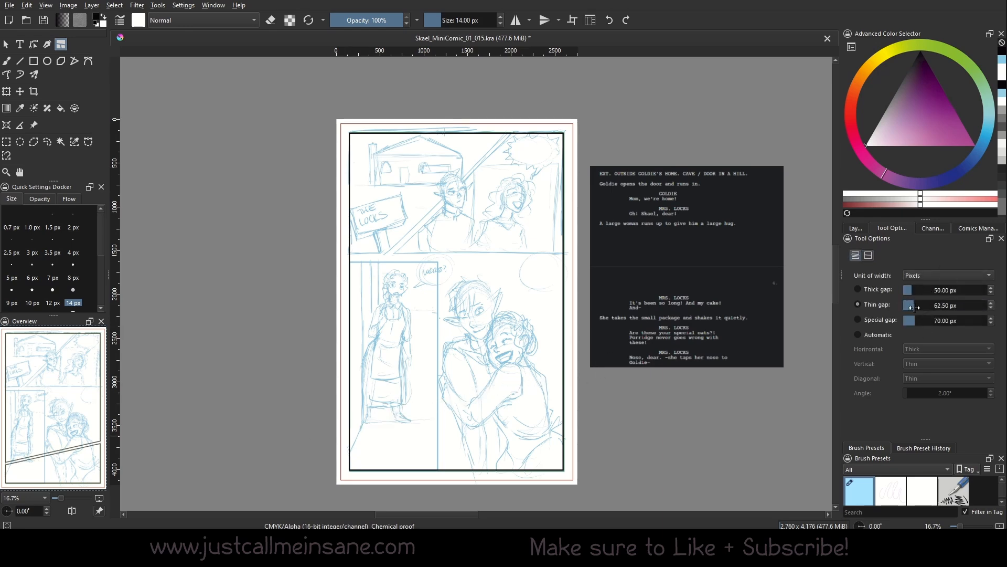
Lower the thin gap to 15 px and split the page horizontally, zooming in to inspect.
{"action": "left_click", "coordinate": [908, 305]}
{"action": "left_click_drag", "start_coordinate": [909, 309], "coordinate": [908, 308]}
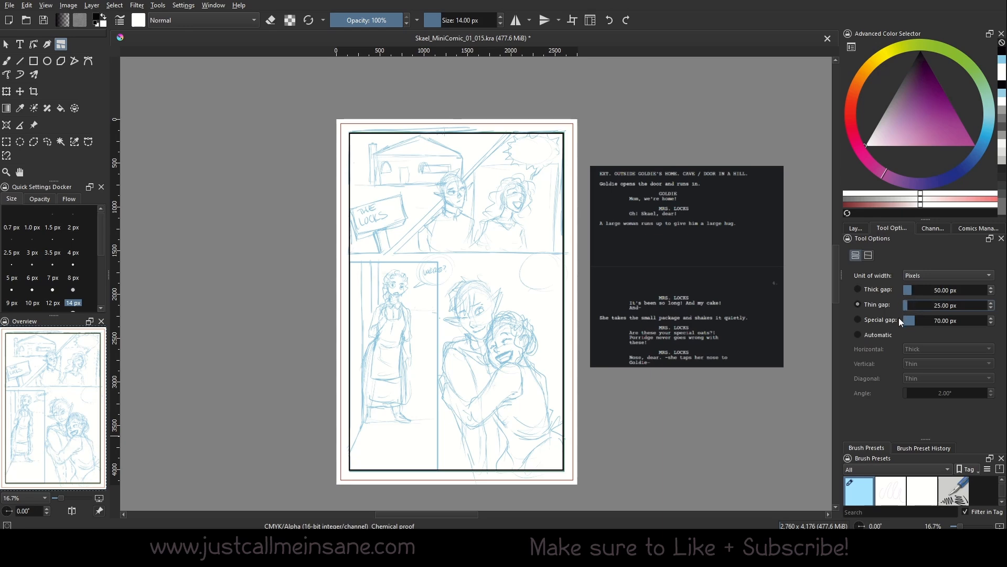
{"action": "left_click", "coordinate": [992, 309]}
{"action": "left_click", "coordinate": [992, 308]}
{"action": "left_click_drag", "start_coordinate": [575, 257], "coordinate": [326, 259]}
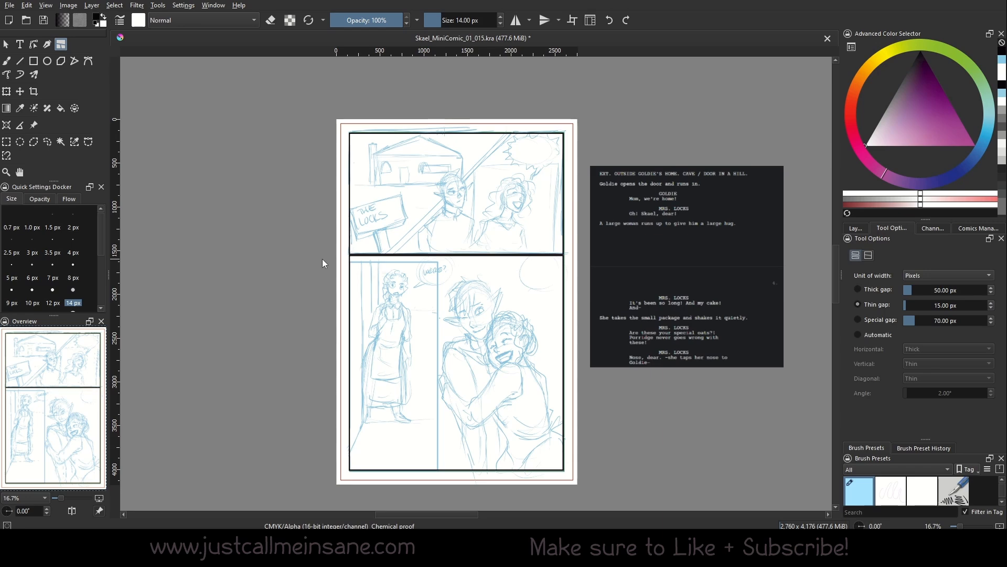
{"action": "left_click_drag", "start_coordinate": [61, 498], "coordinate": [65, 498]}
{"action": "left_click_drag", "start_coordinate": [584, 284], "coordinate": [580, 339]}
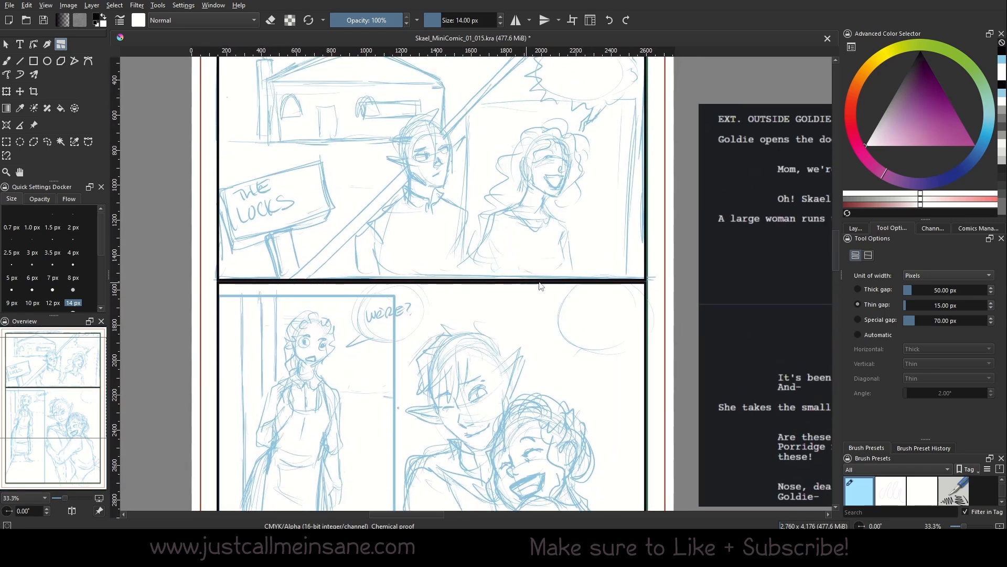
Try moving the lower panel frame, then undo the move and the horizontal split.
{"action": "left_click", "coordinate": [7, 45]}
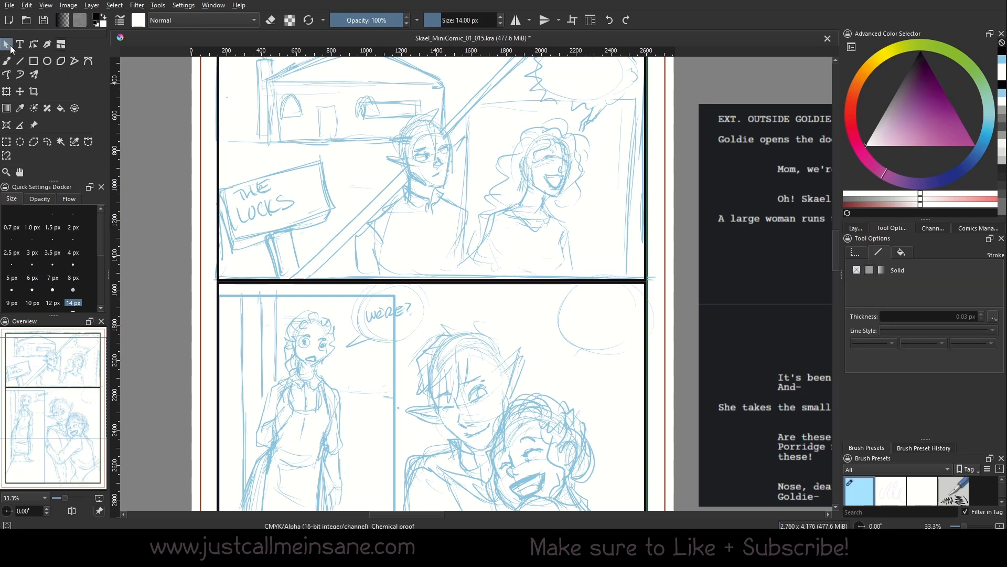
{"action": "left_click_drag", "start_coordinate": [498, 371], "coordinate": [495, 386]}
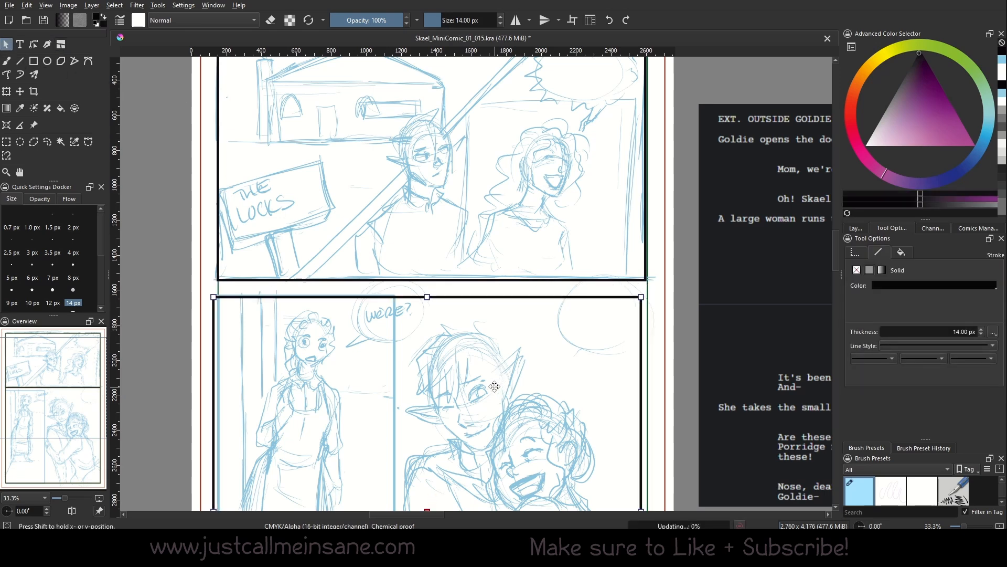
{"action": "key", "text": "ctrl+z"}
{"action": "key", "text": "b"}
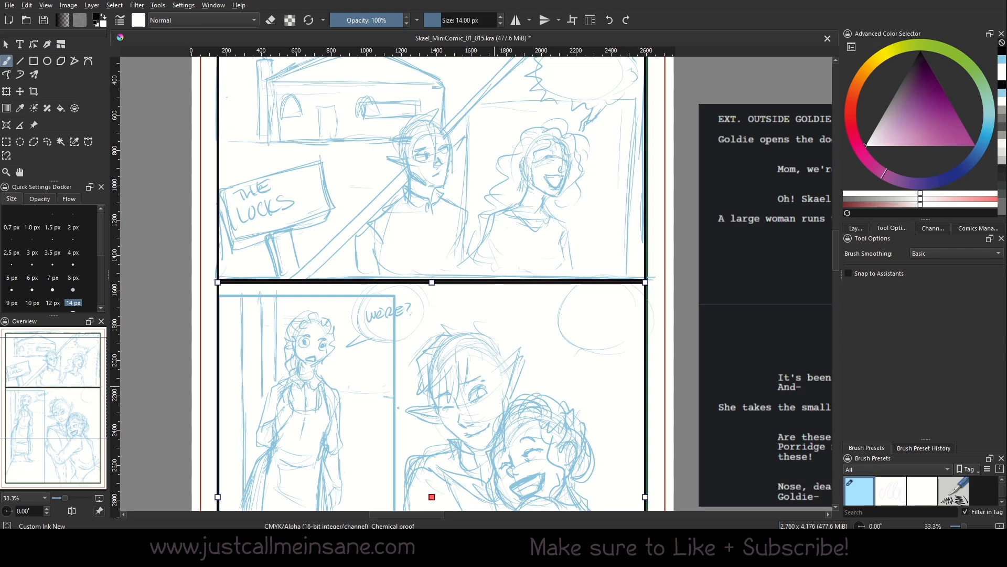
{"action": "left_click", "coordinate": [611, 21]}
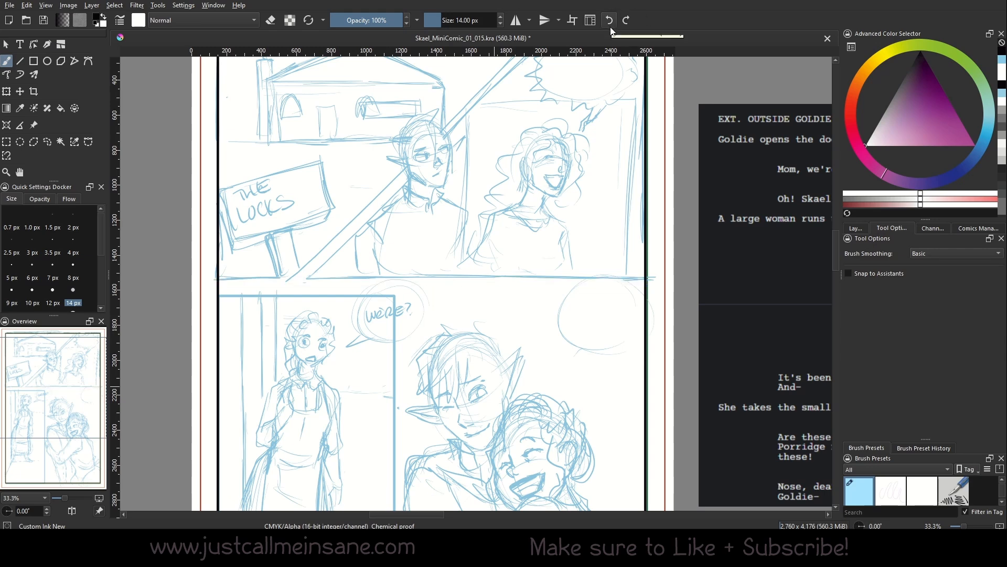
Raise the thin gap to 25 px and cut a horizontal gutter across the page.
{"action": "left_click", "coordinate": [61, 44]}
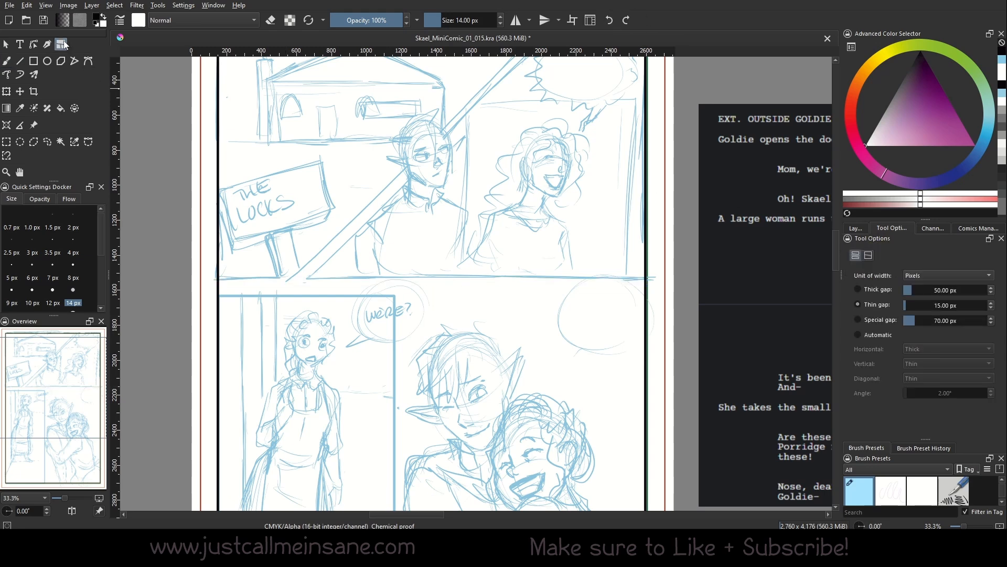
{"action": "left_click", "coordinate": [991, 303]}
{"action": "left_click", "coordinate": [991, 304]}
{"action": "left_click_drag", "start_coordinate": [671, 281], "coordinate": [302, 297]}
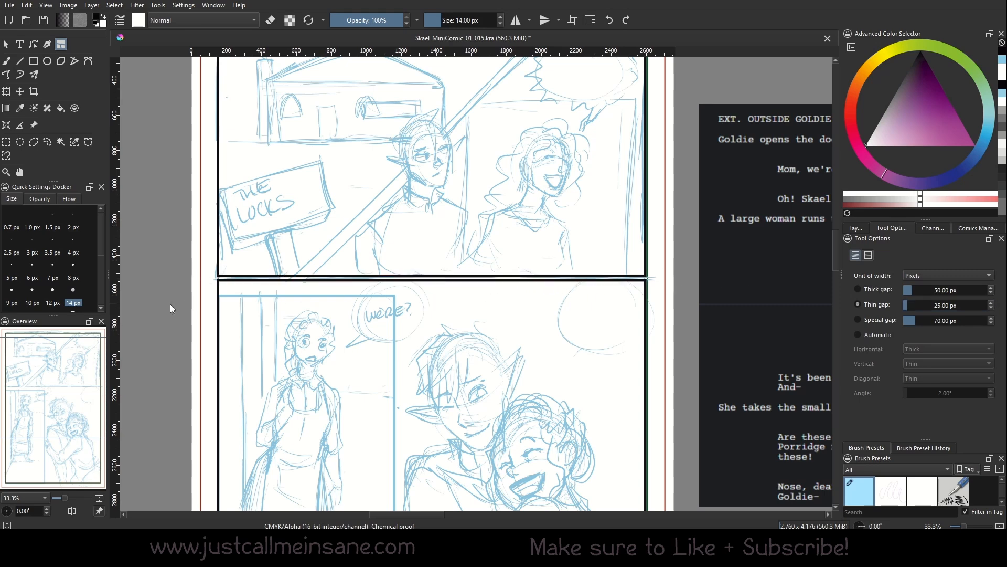
{"action": "left_click_drag", "start_coordinate": [535, 341], "coordinate": [532, 317]}
{"action": "scroll", "coordinate": [63, 494], "scroll_direction": "down", "scroll_amount": 2}
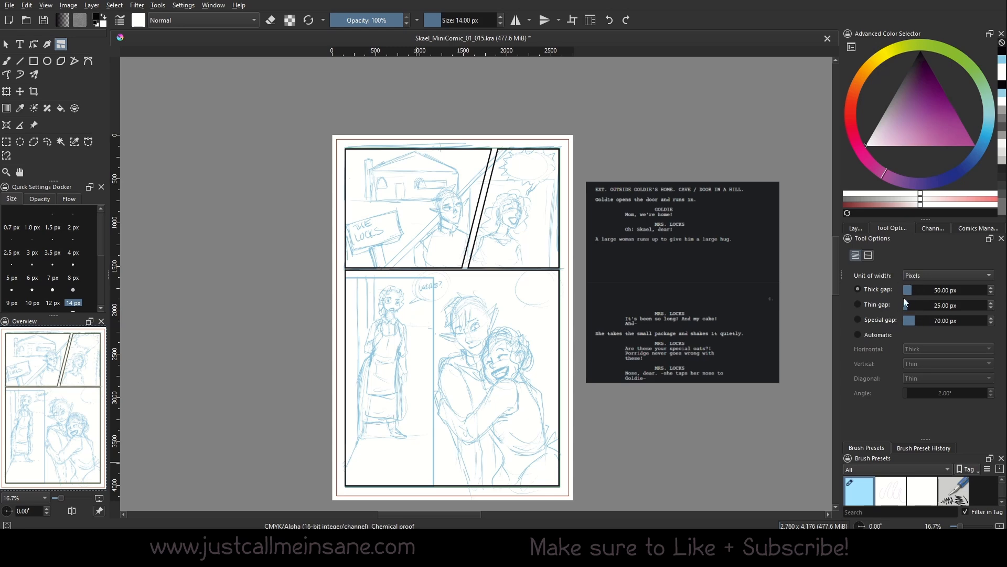
Set the special gap to 150 px, cut a wide diagonal gutter, then undo all cuts.
{"action": "left_click", "coordinate": [886, 306]}
{"action": "left_click", "coordinate": [929, 320]}
{"action": "left_click_drag", "start_coordinate": [584, 313], "coordinate": [191, 484]}
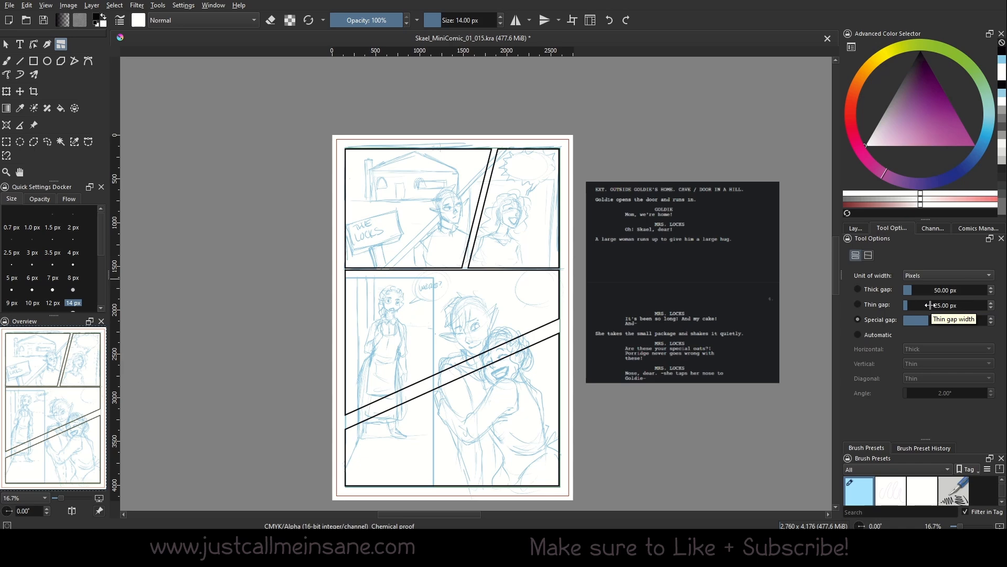
{"action": "key", "text": "ctrl+z"}
{"action": "key", "text": "ctrl+z"}
{"action": "key", "text": "ctrl+z"}
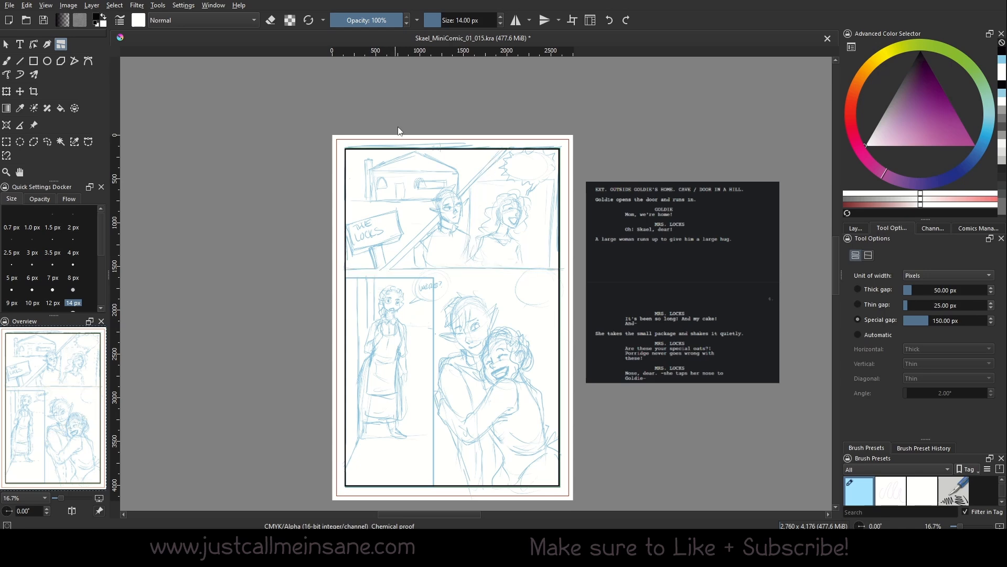
Cut two slanted gutters across the page, plus trial diagonal and vertical cuts.
{"action": "left_click_drag", "start_coordinate": [330, 203], "coordinate": [564, 220]}
{"action": "left_click_drag", "start_coordinate": [335, 279], "coordinate": [650, 314]}
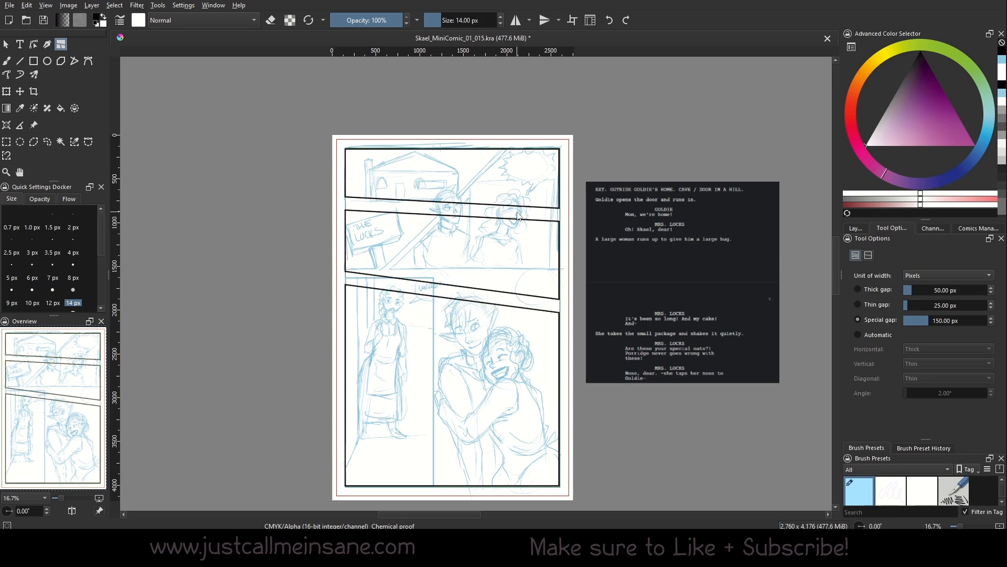
{"action": "left_click_drag", "start_coordinate": [525, 206], "coordinate": [447, 292]}
{"action": "left_click_drag", "start_coordinate": [419, 134], "coordinate": [418, 213]}
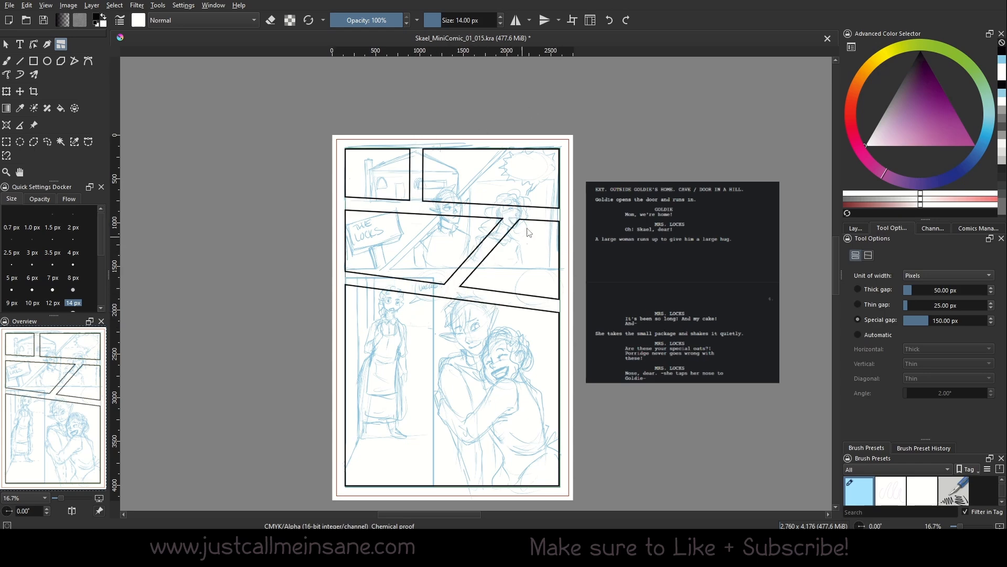
{"action": "left_click_drag", "start_coordinate": [504, 134], "coordinate": [505, 212]}
{"action": "left_click_drag", "start_coordinate": [411, 283], "coordinate": [395, 496]}
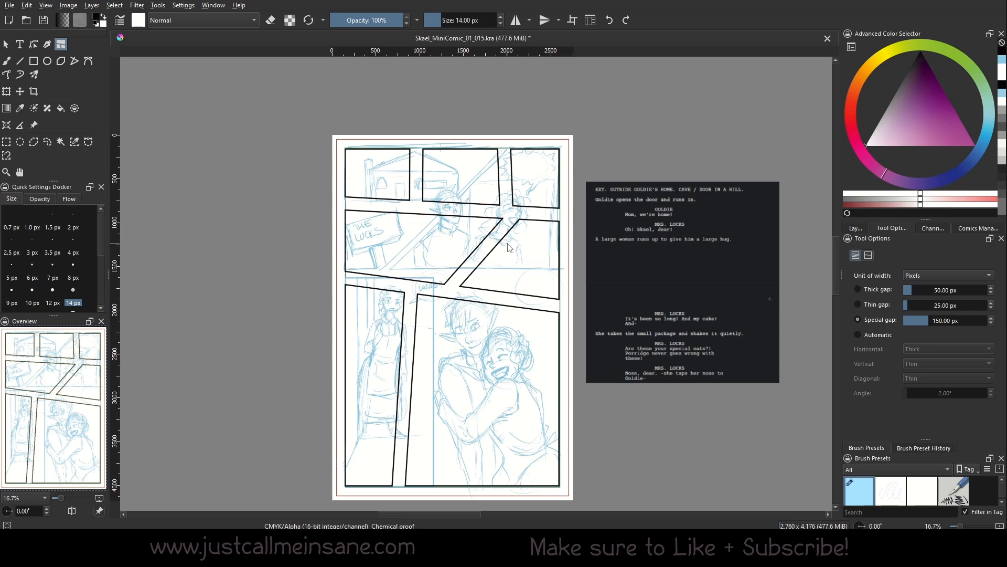
Undo the four extra cuts and let gap widths be chosen automatically by direction.
{"action": "key", "text": "ctrl+z"}
{"action": "key", "text": "ctrl+z"}
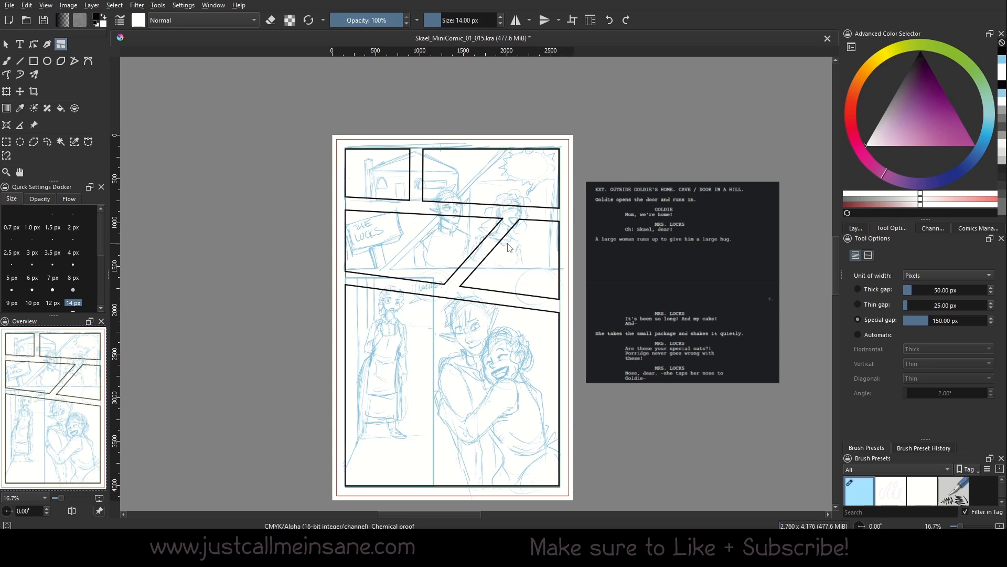
{"action": "key", "text": "ctrl+z"}
{"action": "key", "text": "ctrl+z"}
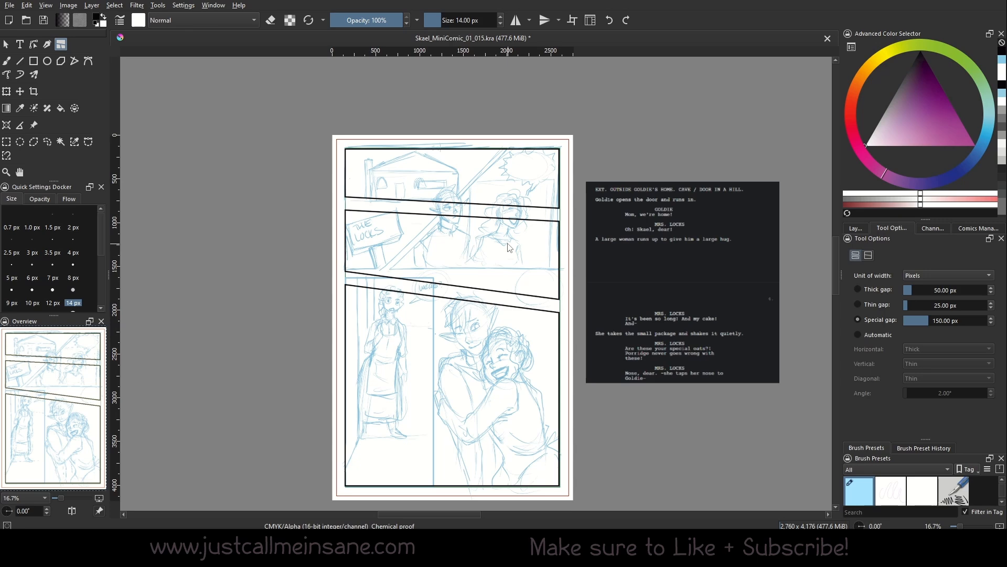
{"action": "left_click", "coordinate": [882, 335]}
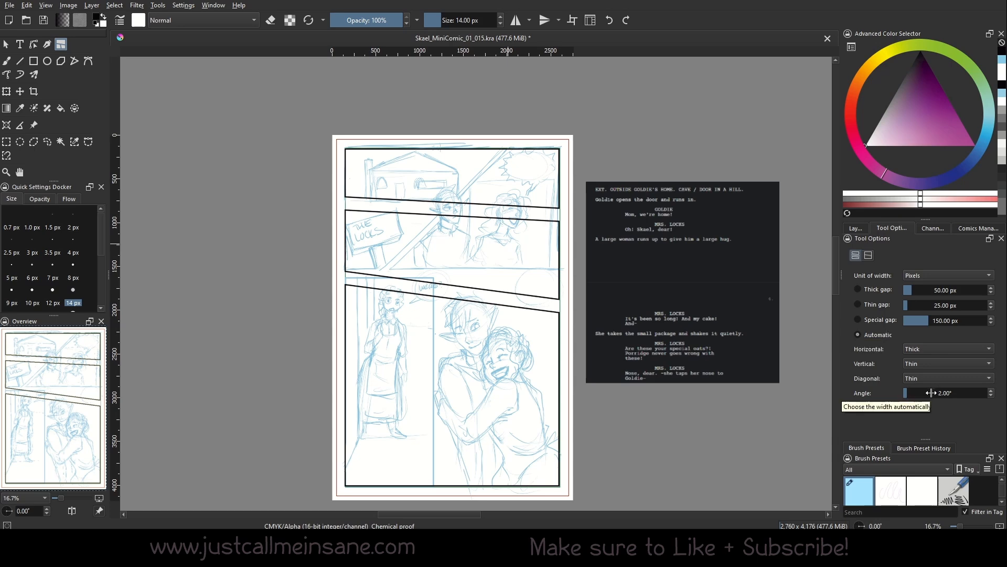
Undo the slanted gutters and cut one vertical and one straight horizontal gutter into a 2×2 grid.
{"action": "key", "text": "ctrl+z"}
{"action": "key", "text": "ctrl+z"}
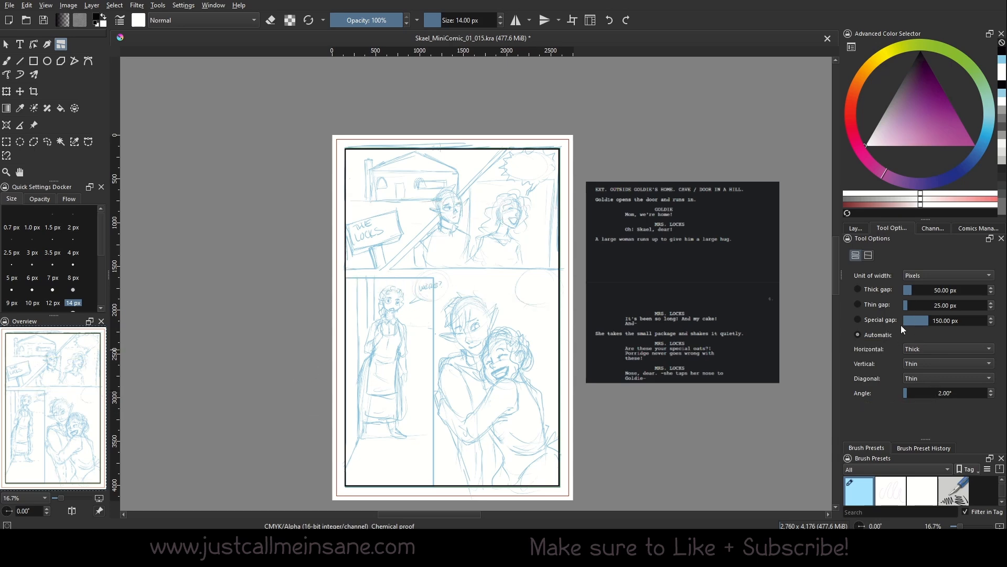
{"action": "left_click_drag", "start_coordinate": [463, 136], "coordinate": [464, 483]}
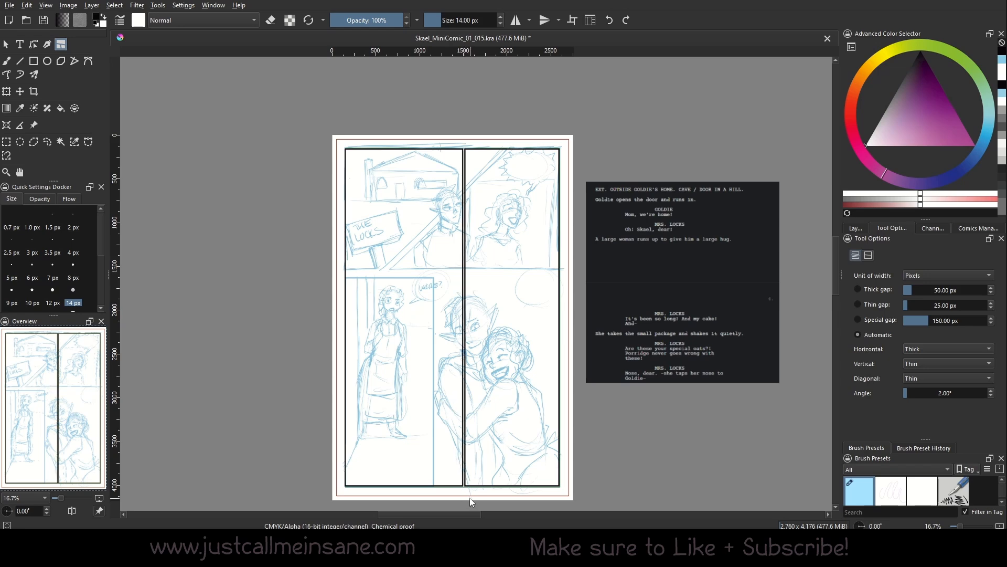
{"action": "left_click_drag", "start_coordinate": [334, 292], "coordinate": [599, 298]}
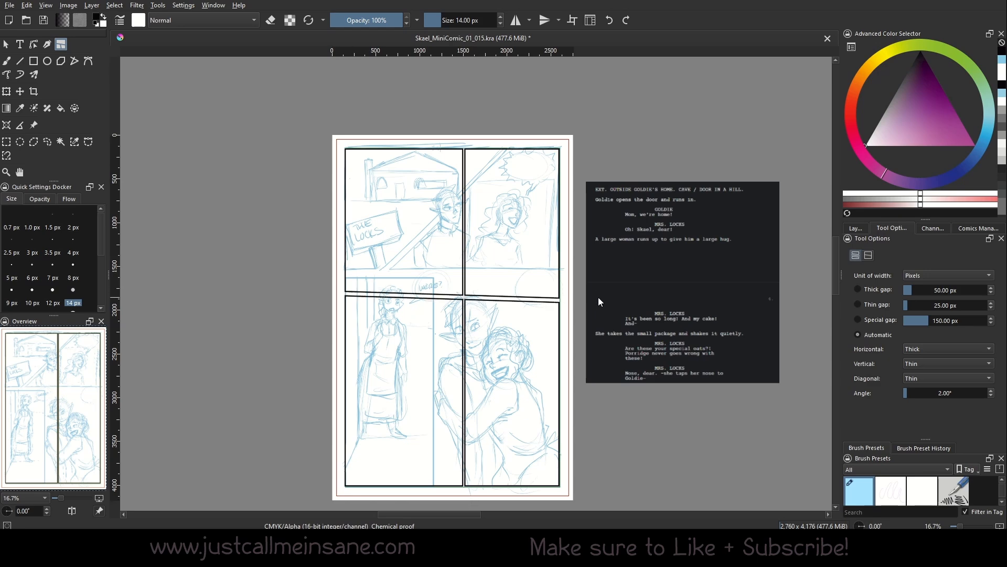
{"action": "key", "text": "ctrl+z"}
{"action": "left_click_drag", "start_coordinate": [333, 297], "coordinate": [613, 283]}
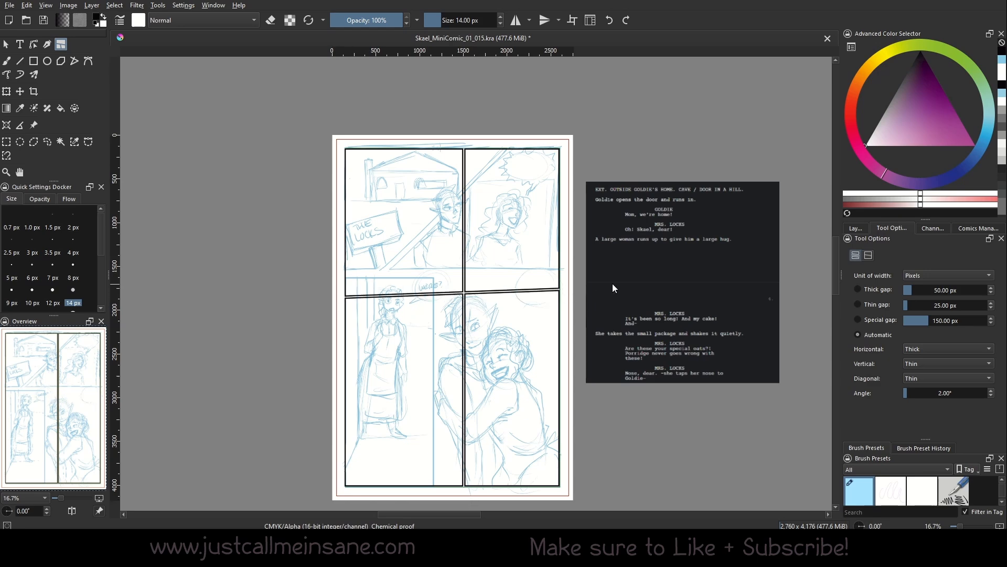
{"action": "key", "text": "ctrl+z"}
{"action": "left_click_drag", "start_coordinate": [340, 306], "coordinate": [603, 296]}
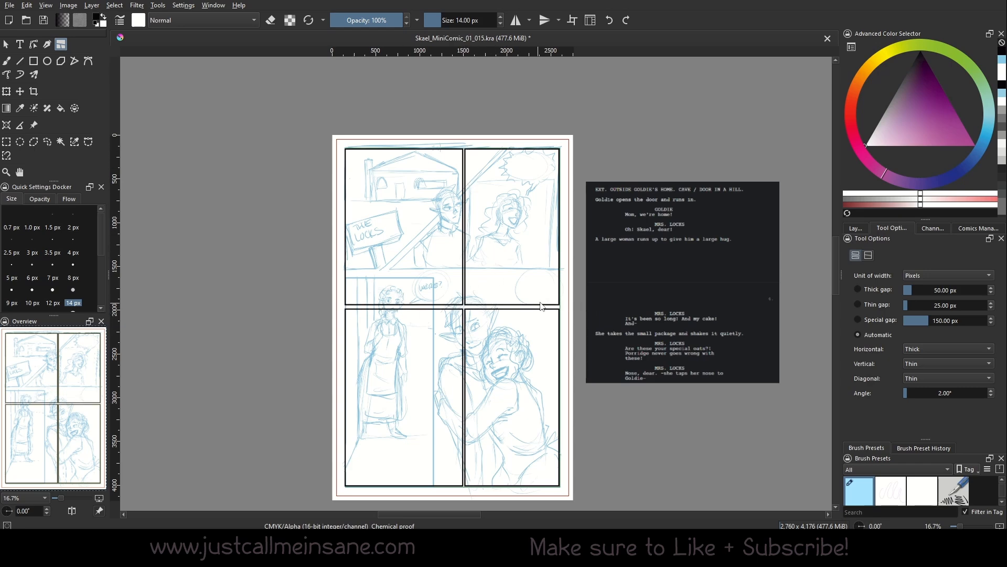
Keep Thick gaps for horizontal cuts and Thin gaps for vertical and diagonal cuts.
{"action": "left_click", "coordinate": [942, 346]}
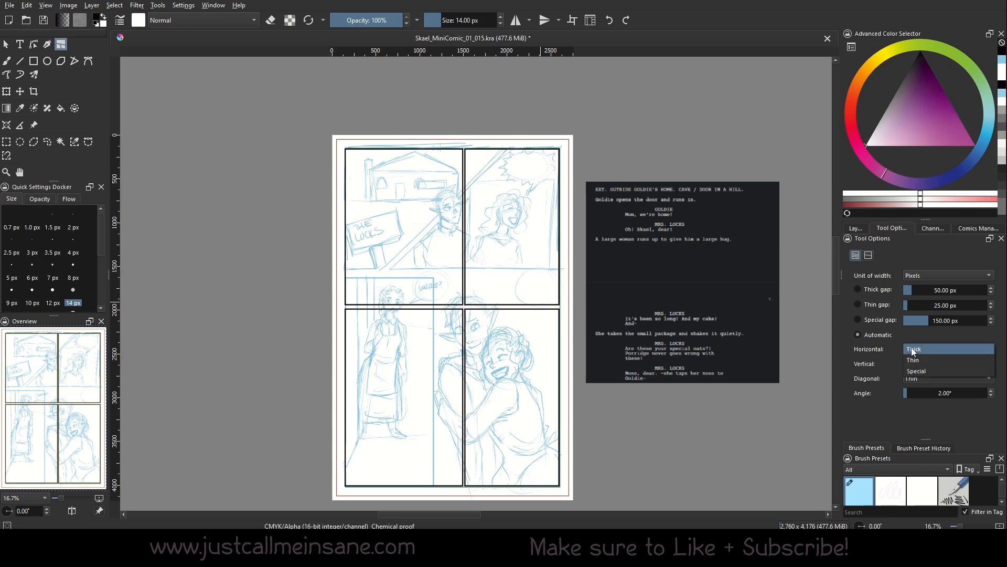
{"action": "left_click", "coordinate": [939, 338]}
{"action": "left_click", "coordinate": [921, 362]}
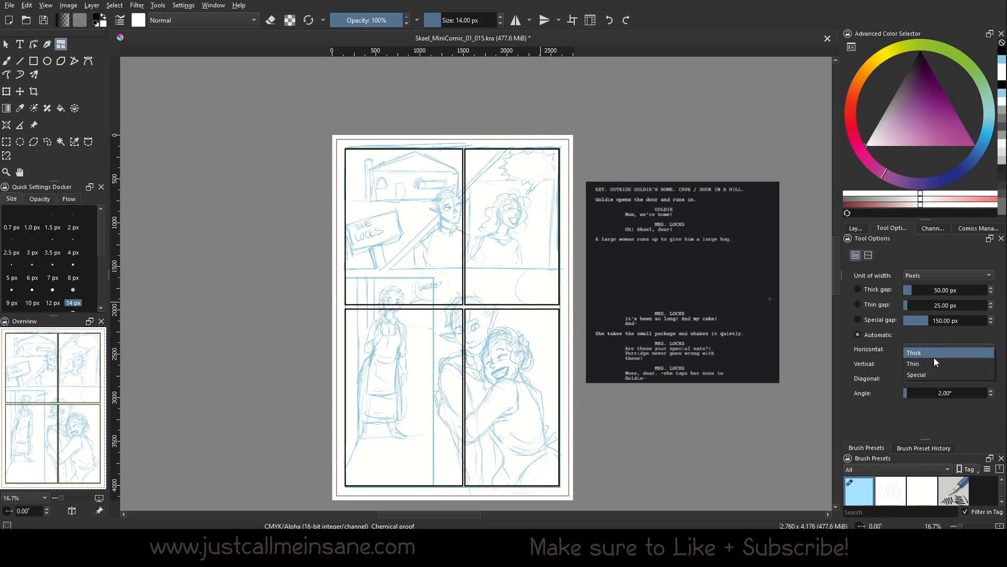
{"action": "left_click", "coordinate": [930, 362]}
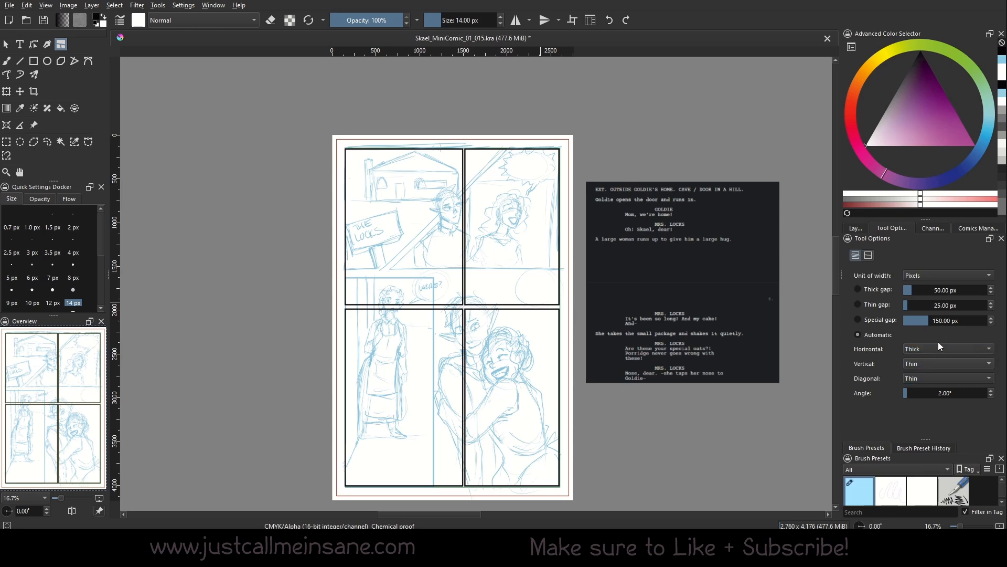
{"action": "left_click", "coordinate": [940, 377]}
{"action": "left_click", "coordinate": [928, 416]}
Cut a thin diagonal gutter, then a wide Special-gap one, and undo back to two tall panels.
{"action": "left_click_drag", "start_coordinate": [336, 138], "coordinate": [583, 426]}
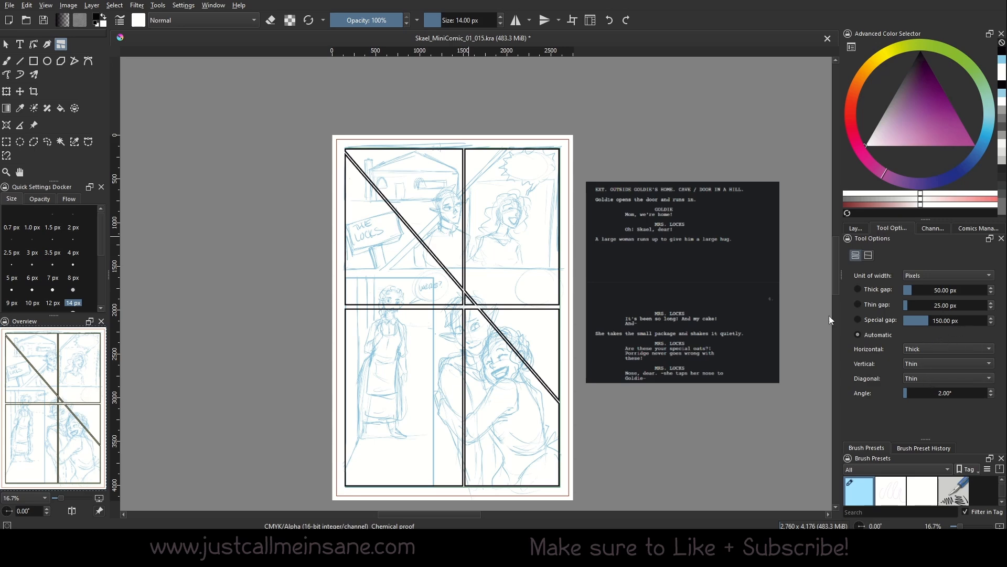
{"action": "left_click", "coordinate": [936, 379]}
{"action": "left_click", "coordinate": [930, 392]}
{"action": "left_click_drag", "start_coordinate": [314, 334], "coordinate": [621, 428]}
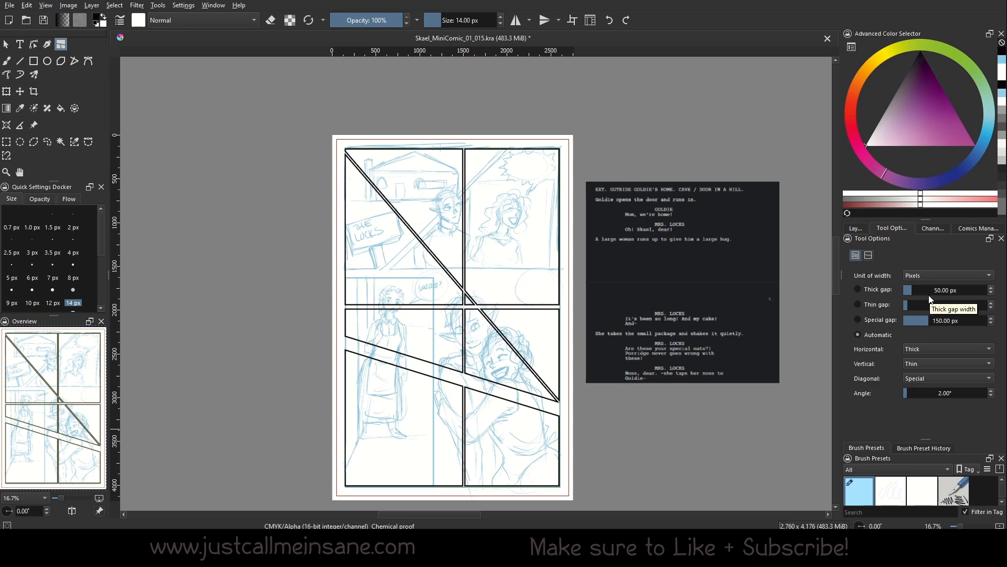
{"action": "key", "text": "ctrl+z"}
{"action": "key", "text": "ctrl+z"}
{"action": "key", "text": "ctrl+z"}
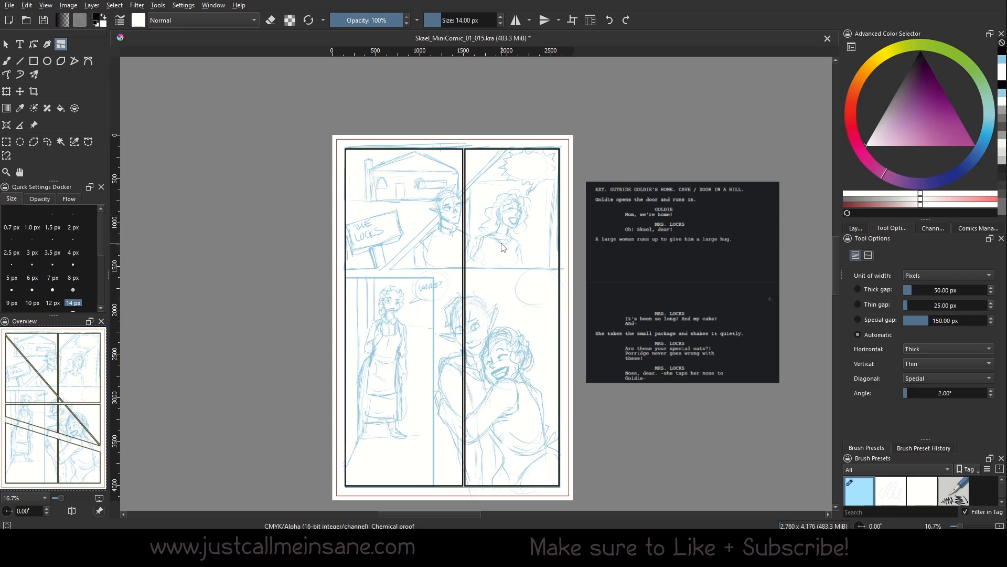
Undo the vertical split and cut two horizontal gutters, stacking the page into three full-width rows.
{"action": "key", "text": "ctrl+z"}
{"action": "left_click_drag", "start_coordinate": [338, 263], "coordinate": [627, 246]}
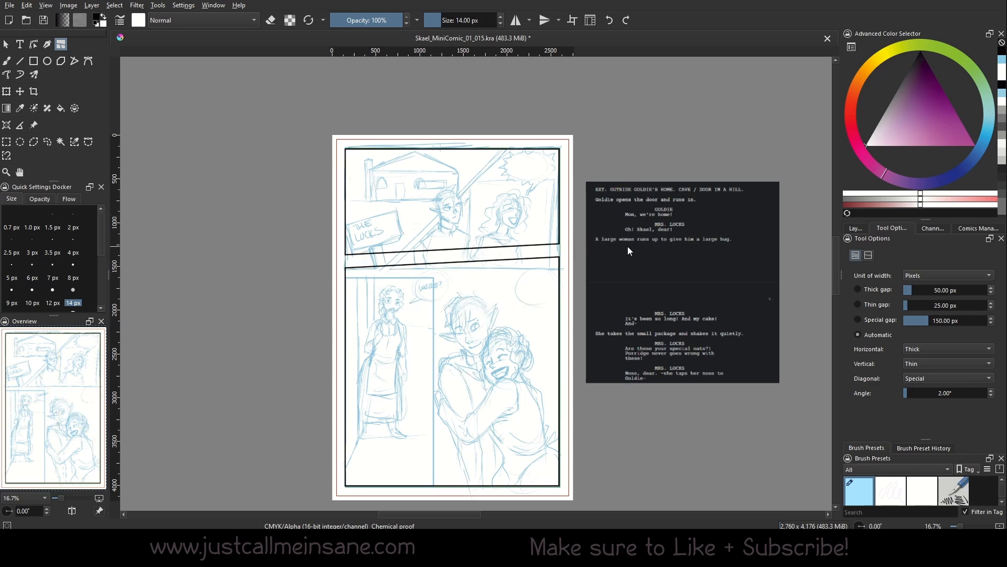
{"action": "key", "text": "ctrl+z"}
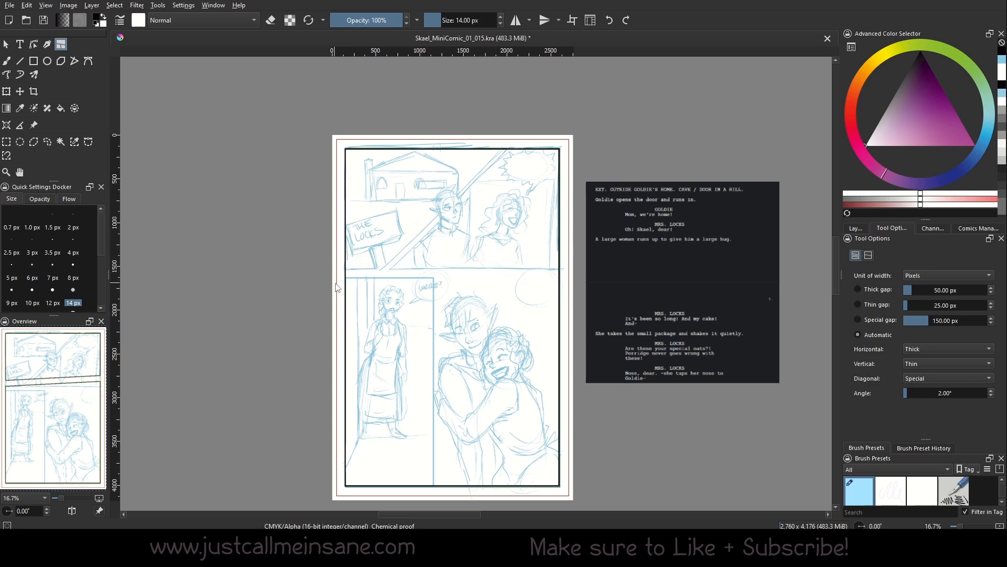
{"action": "left_click_drag", "start_coordinate": [337, 287], "coordinate": [597, 264]}
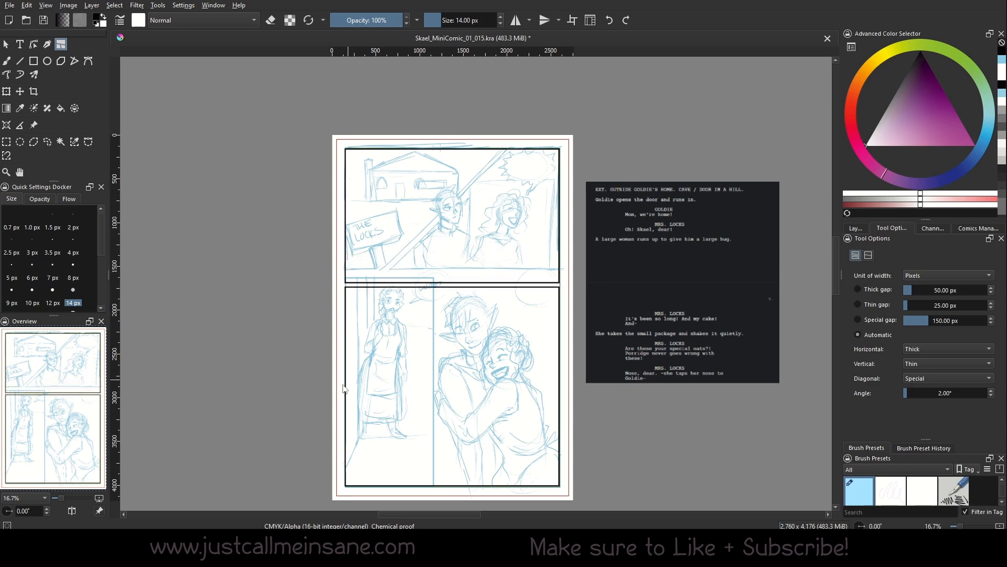
{"action": "left_click_drag", "start_coordinate": [341, 388], "coordinate": [637, 369]}
{"action": "key", "text": "ctrl+z"}
{"action": "left_click_drag", "start_coordinate": [338, 405], "coordinate": [603, 384]}
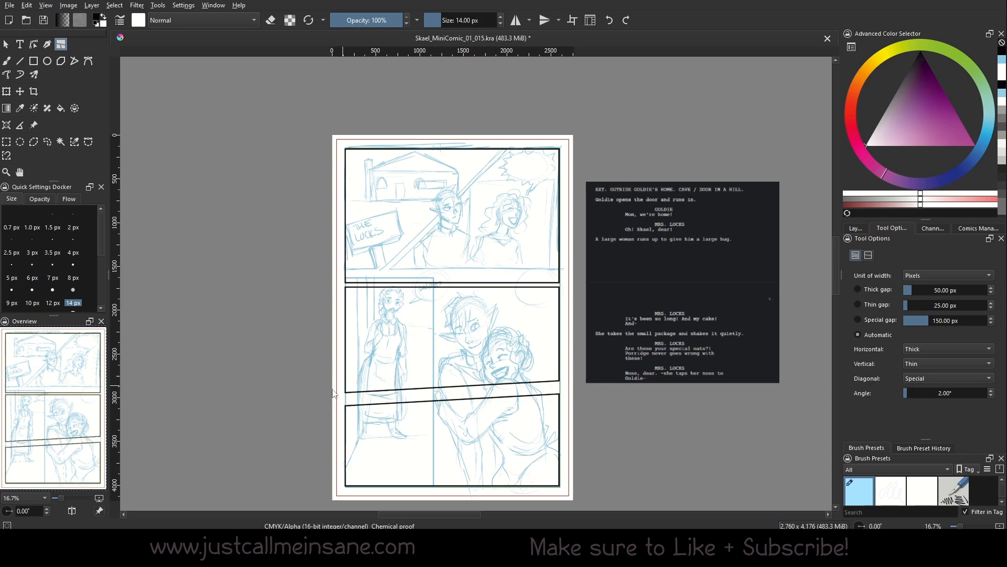
{"action": "key", "text": "ctrl+z"}
{"action": "left_click_drag", "start_coordinate": [338, 394], "coordinate": [572, 372]}
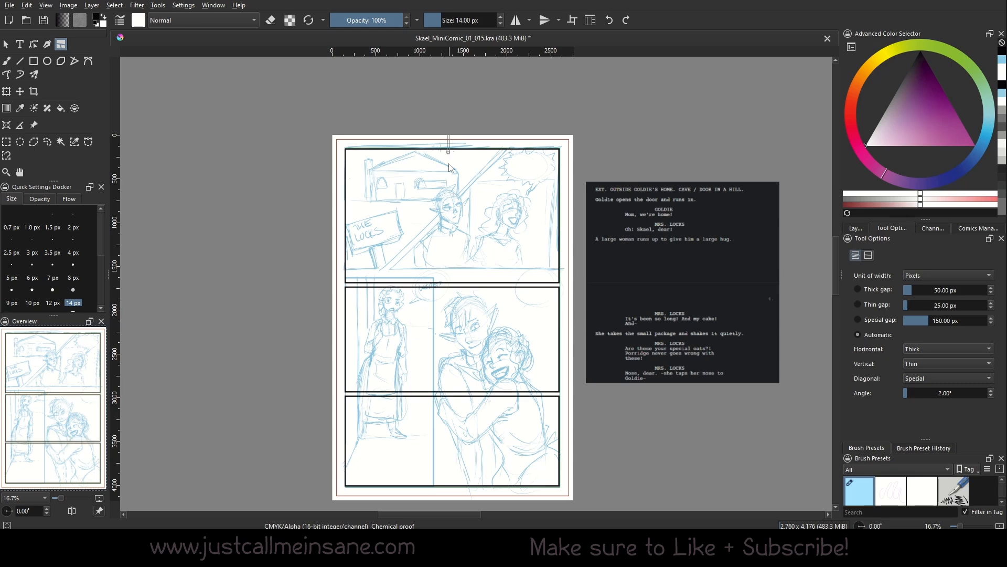
Try several vertical gutter cuts down from the page top, undoing each one.
{"action": "left_click_drag", "start_coordinate": [449, 138], "coordinate": [437, 496]}
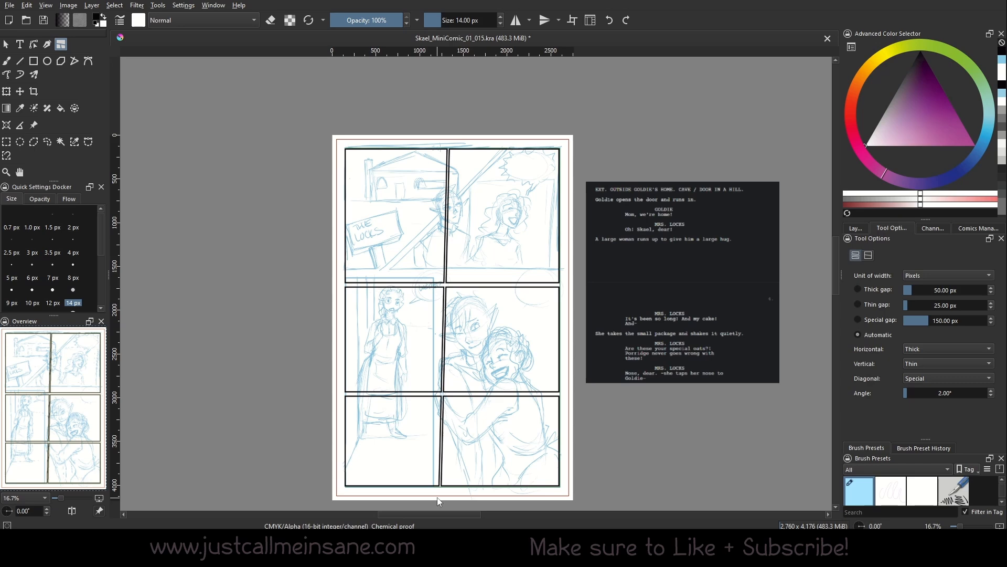
{"action": "key", "text": "ctrl+z"}
{"action": "left_click_drag", "start_coordinate": [450, 141], "coordinate": [461, 495]}
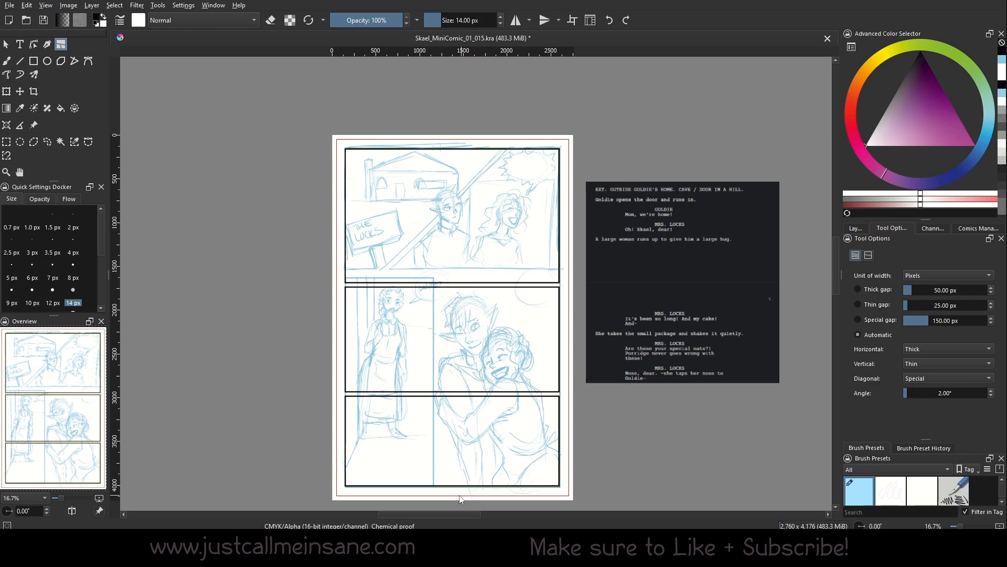
{"action": "key", "text": "ctrl+z"}
{"action": "left_click_drag", "start_coordinate": [449, 136], "coordinate": [456, 499]}
{"action": "key", "text": "ctrl+z"}
Undo a test slanted cut in the middle row and raise the cut angle toward 25°.
{"action": "left_click_drag", "start_coordinate": [335, 358], "coordinate": [575, 347]}
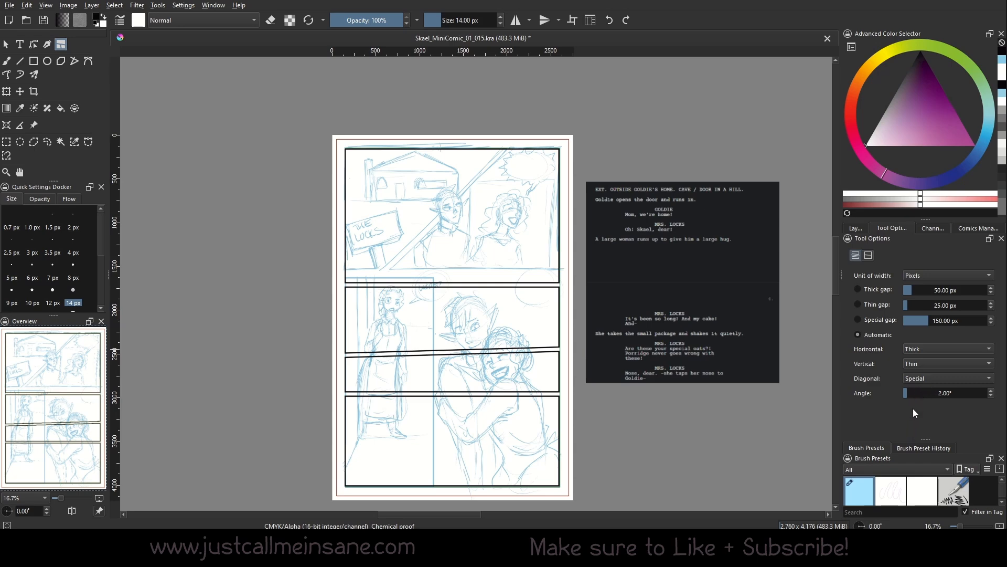
{"action": "key", "text": "ctrl+z"}
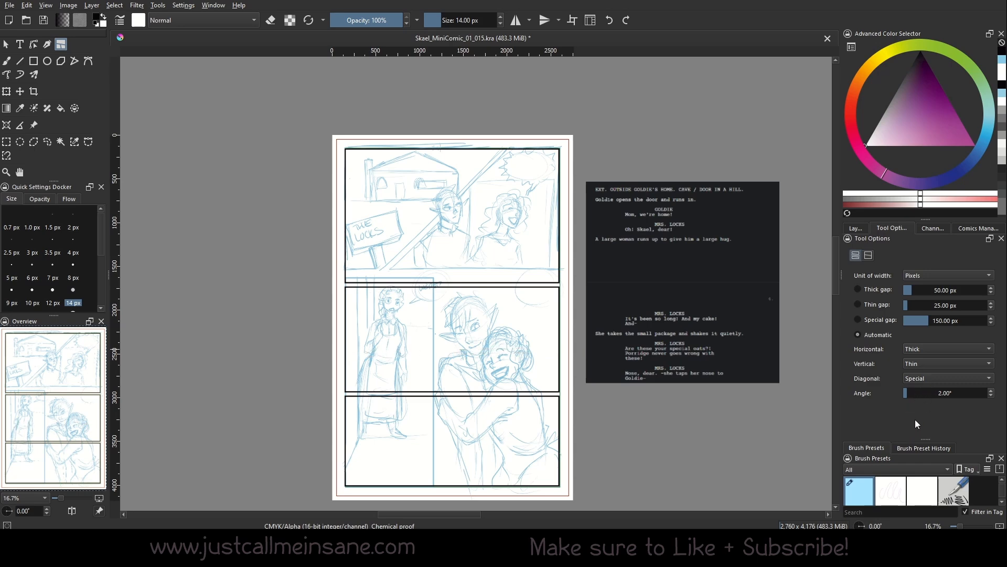
{"action": "left_click_drag", "start_coordinate": [916, 395], "coordinate": [946, 395]}
Set the knife cut angle to 20°.
{"action": "left_click", "coordinate": [947, 394]}
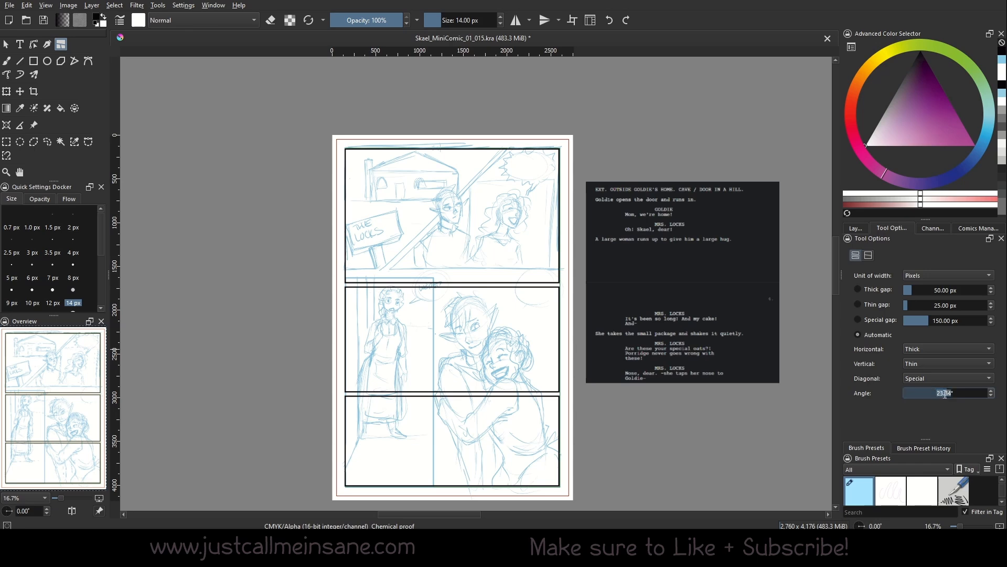
{"action": "type", "text": "20"}
{"action": "key", "text": "Return"}
Test vertical, diagonal and slanted cuts, then undo everything back to one full-page panel.
{"action": "left_click_drag", "start_coordinate": [449, 136], "coordinate": [629, 251]}
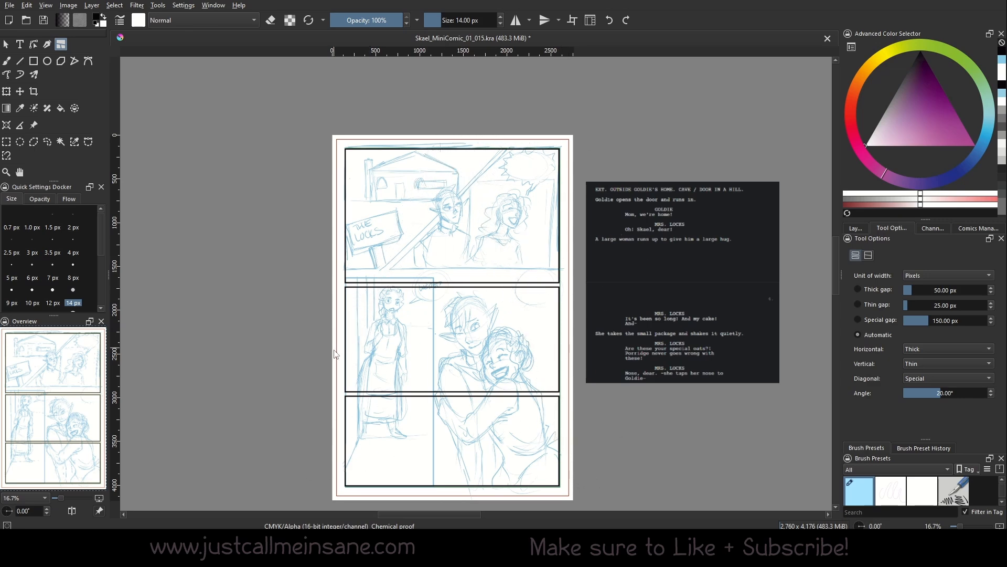
{"action": "left_click_drag", "start_coordinate": [334, 352], "coordinate": [581, 475]}
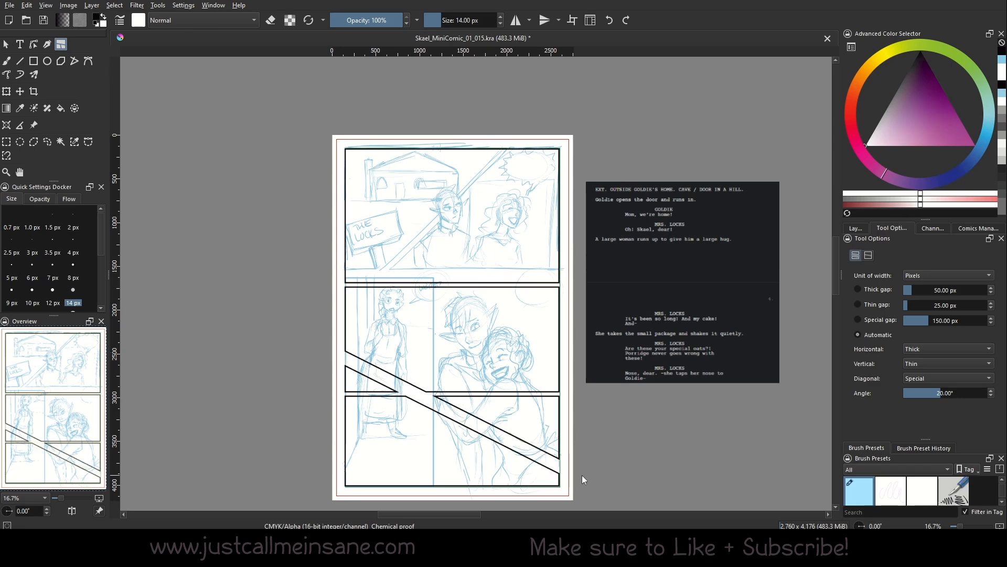
{"action": "key", "text": "ctrl+z"}
{"action": "left_click_drag", "start_coordinate": [329, 324], "coordinate": [574, 361]}
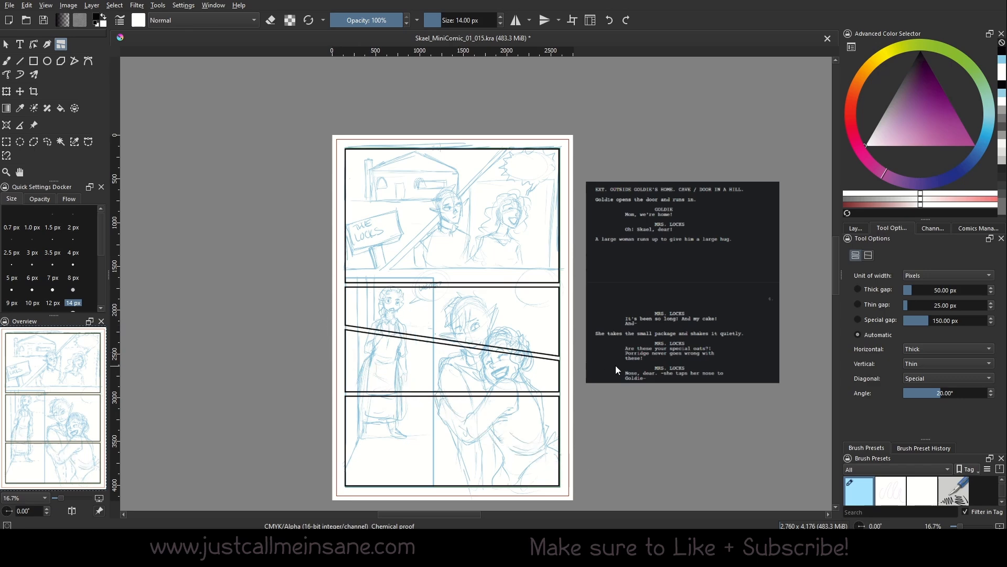
{"action": "left_click_drag", "start_coordinate": [446, 126], "coordinate": [451, 519]}
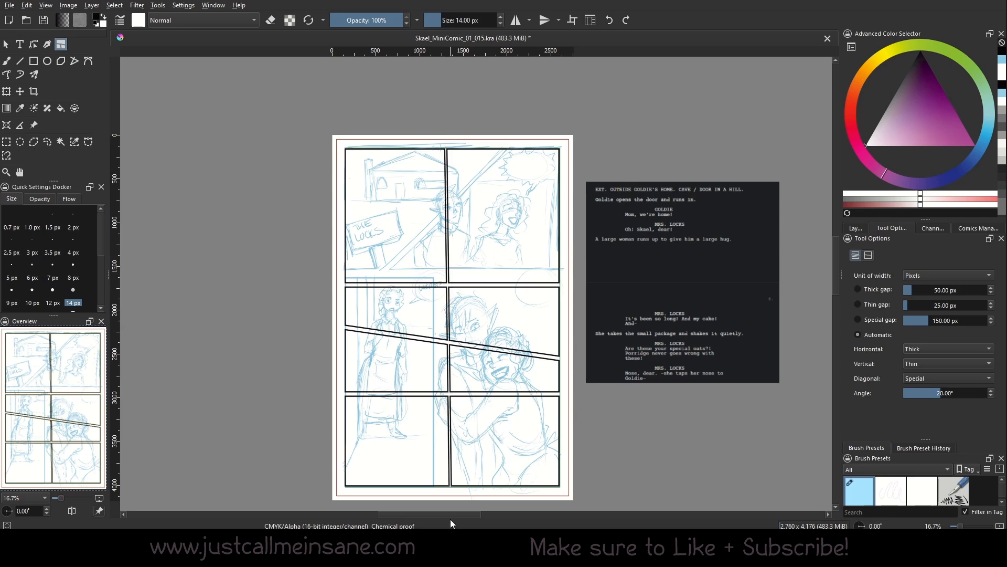
{"action": "key", "text": "ctrl+z"}
{"action": "key", "text": "ctrl+z"}
{"action": "key", "text": "ctrl+z"}
{"action": "key", "text": "ctrl+z"}
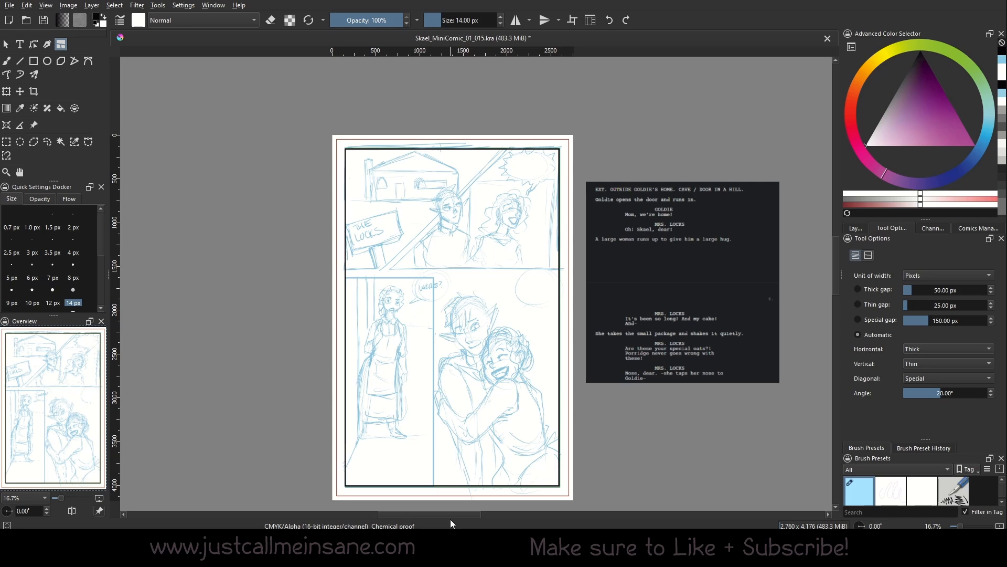
Split the page into upper and lower panels, then cut a diagonal gutter from the top right.
{"action": "left_click_drag", "start_coordinate": [521, 139], "coordinate": [338, 323]}
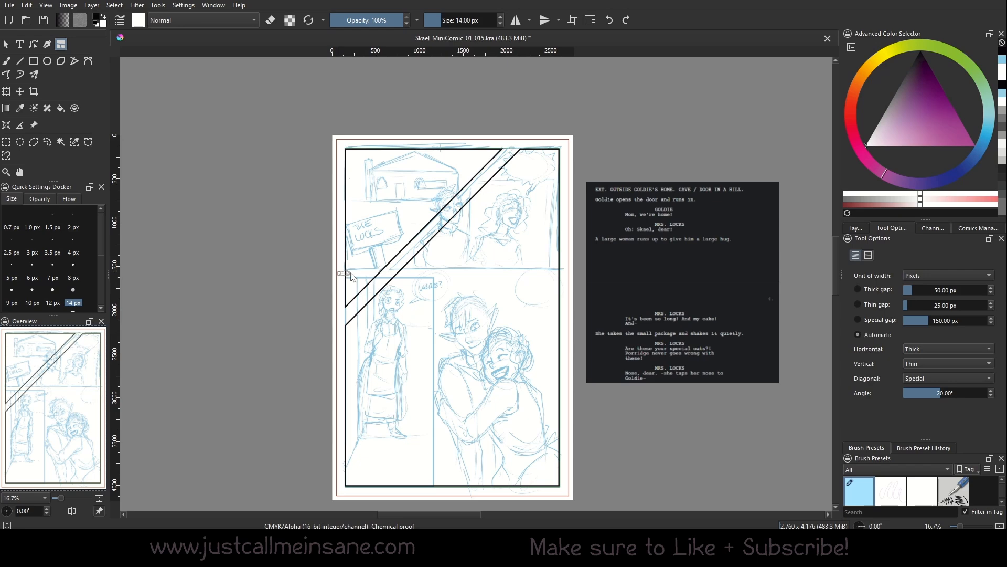
{"action": "key", "text": "ctrl+z"}
{"action": "left_click_drag", "start_coordinate": [336, 275], "coordinate": [496, 260]}
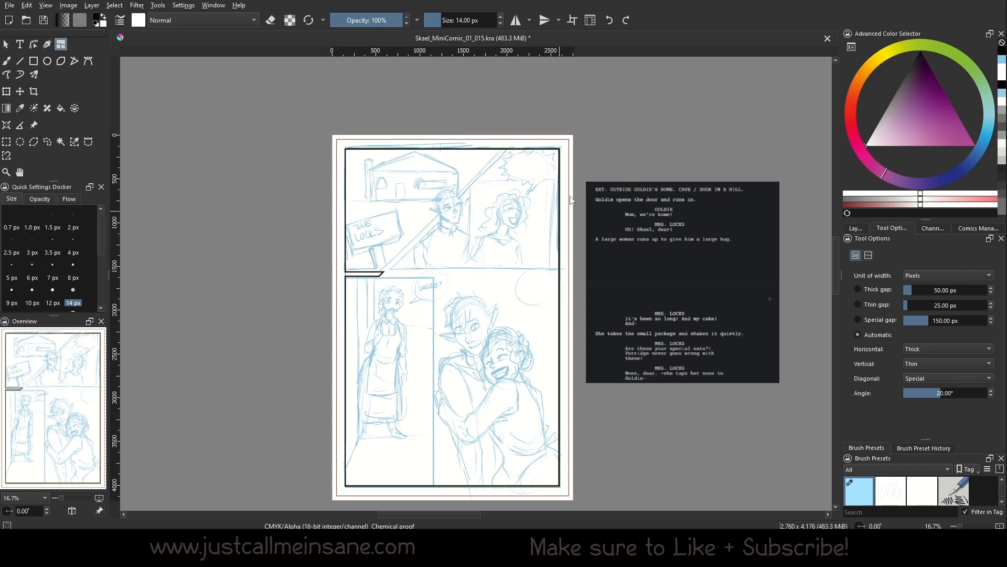
{"action": "key", "text": "ctrl+z"}
{"action": "left_click_drag", "start_coordinate": [338, 272], "coordinate": [596, 263]}
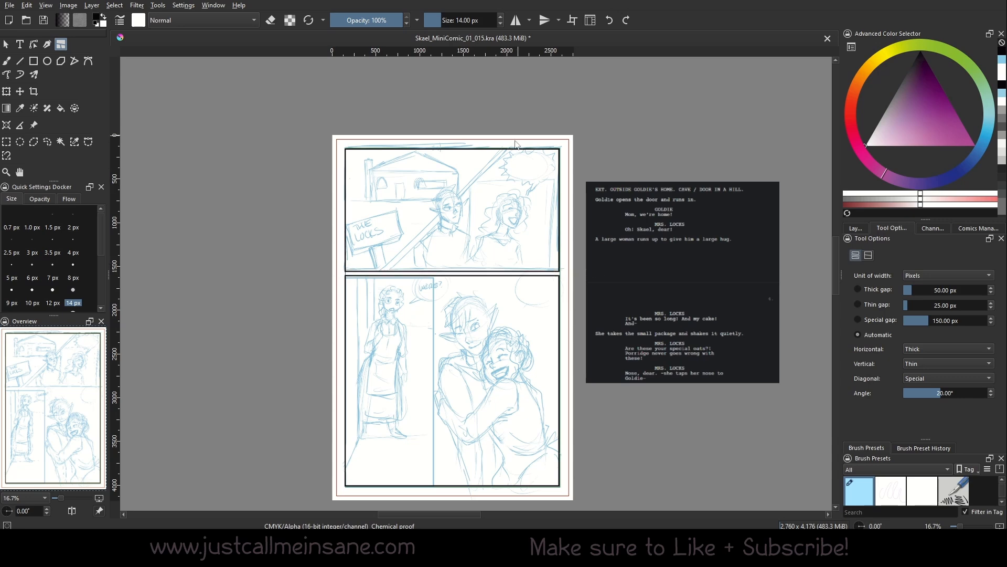
{"action": "left_click_drag", "start_coordinate": [517, 139], "coordinate": [375, 275]}
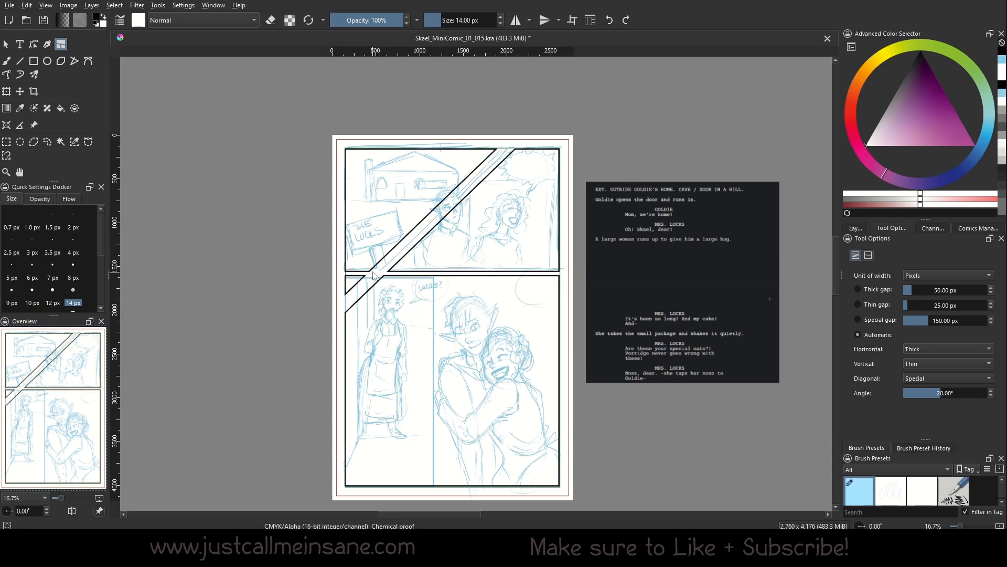
{"action": "left_click_drag", "start_coordinate": [499, 215], "coordinate": [512, 257]}
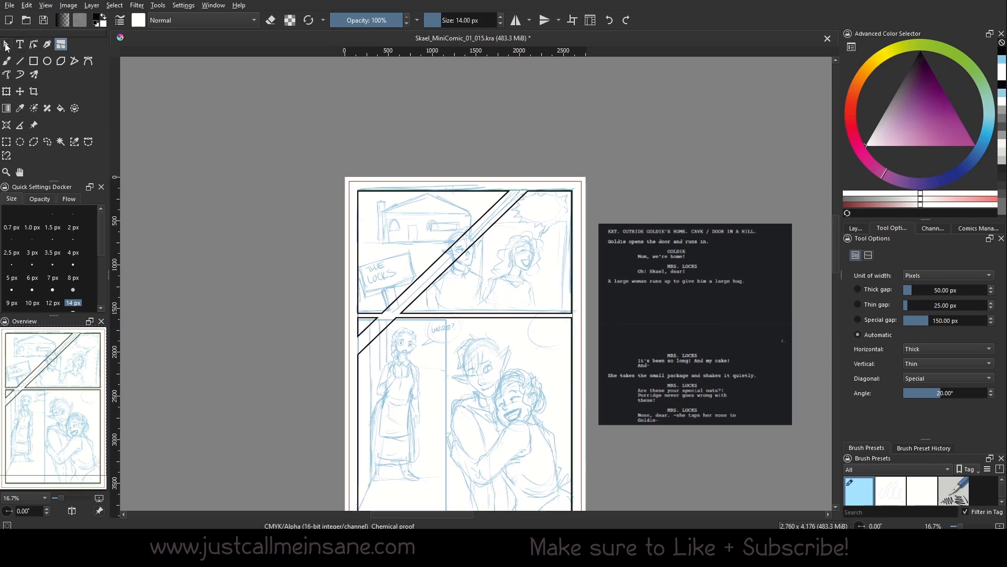
Zoom in on the diagonal gutter and select the border shape for node editing.
{"action": "left_click", "coordinate": [6, 46]}
{"action": "left_click", "coordinate": [66, 497]}
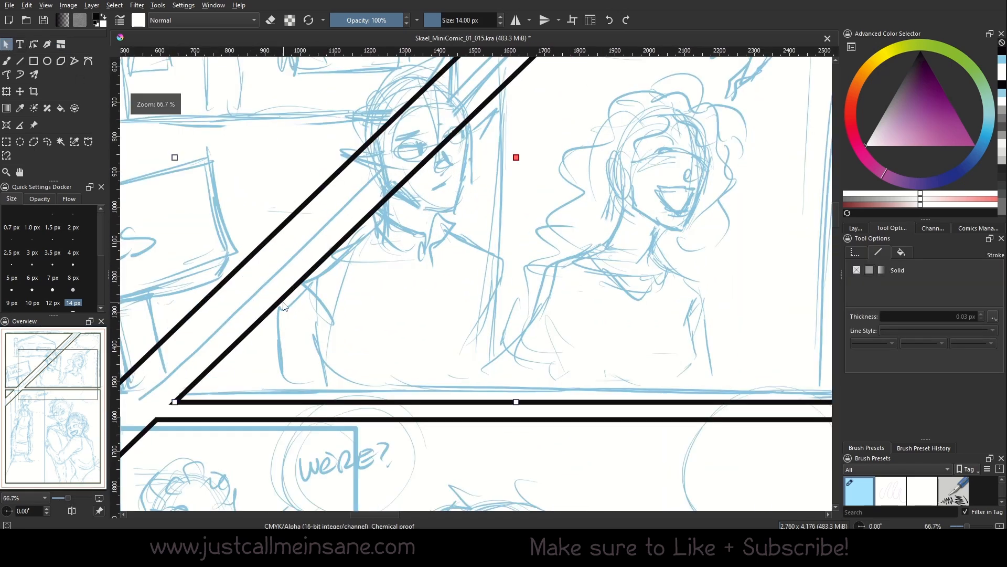
{"action": "left_click_drag", "start_coordinate": [389, 250], "coordinate": [411, 266]}
{"action": "right_click", "coordinate": [196, 418]}
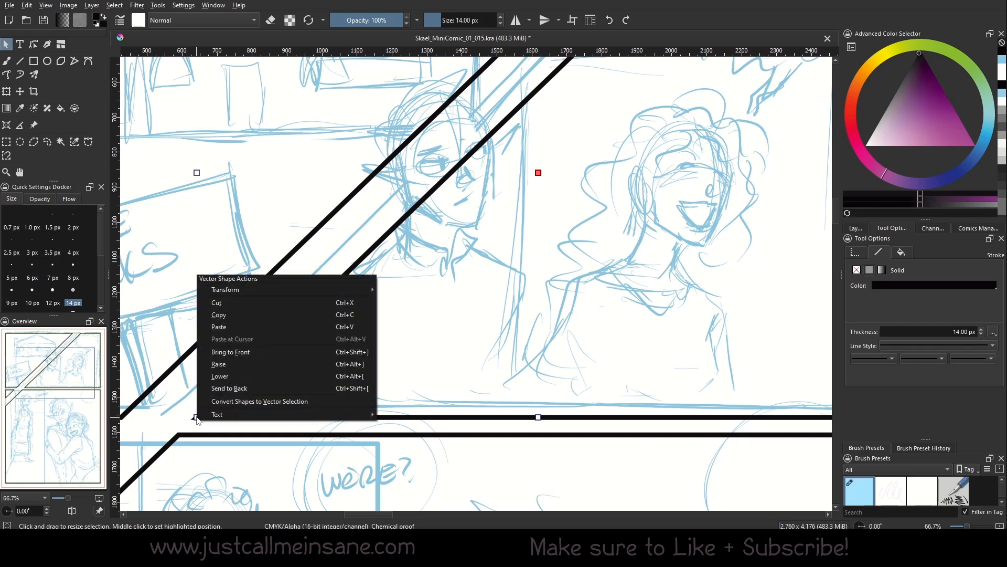
{"action": "left_click", "coordinate": [414, 343]}
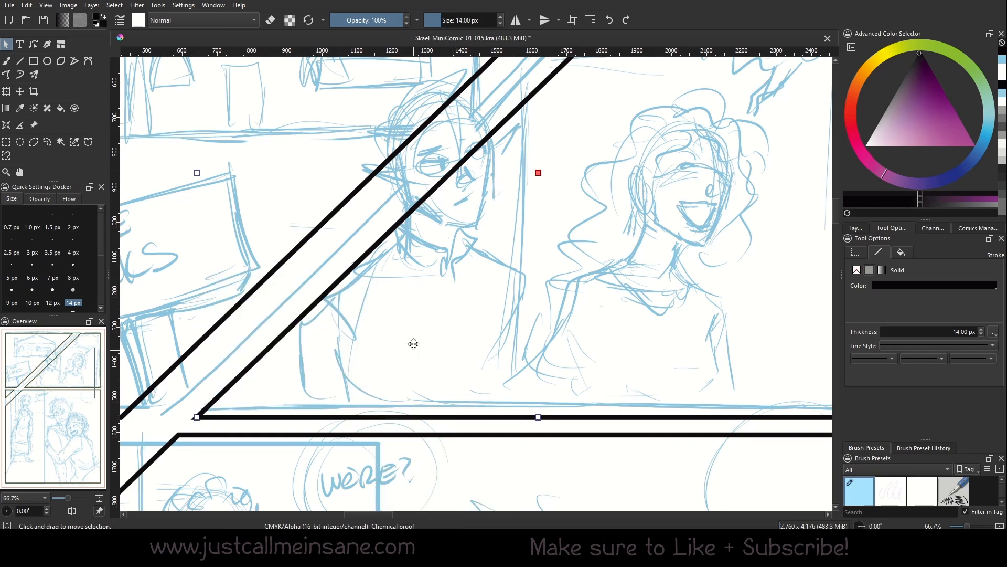
{"action": "left_click", "coordinate": [34, 45]}
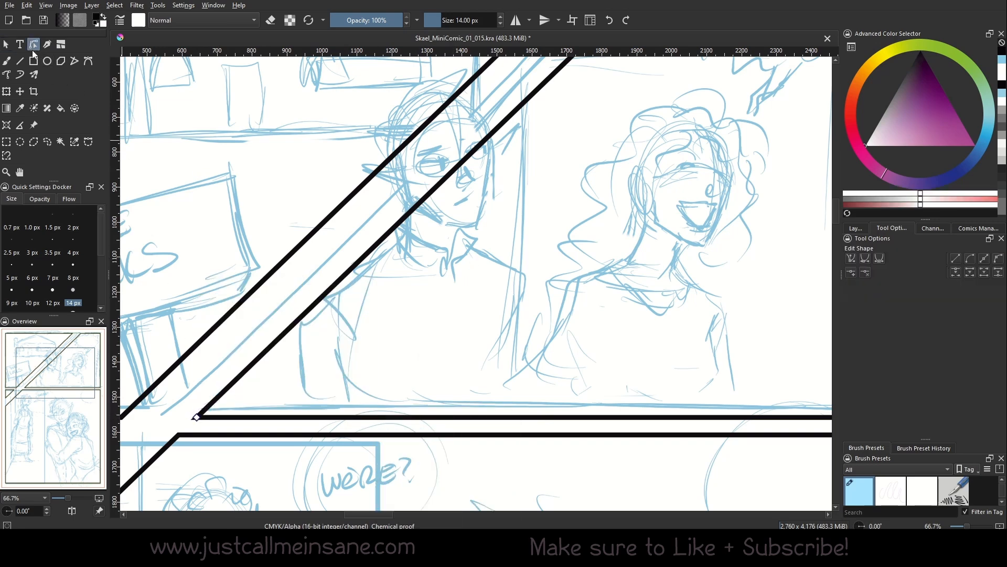
{"action": "left_click_drag", "start_coordinate": [196, 417], "coordinate": [202, 406]}
{"action": "scroll", "coordinate": [475, 286], "scroll_direction": "up", "scroll_amount": 2}
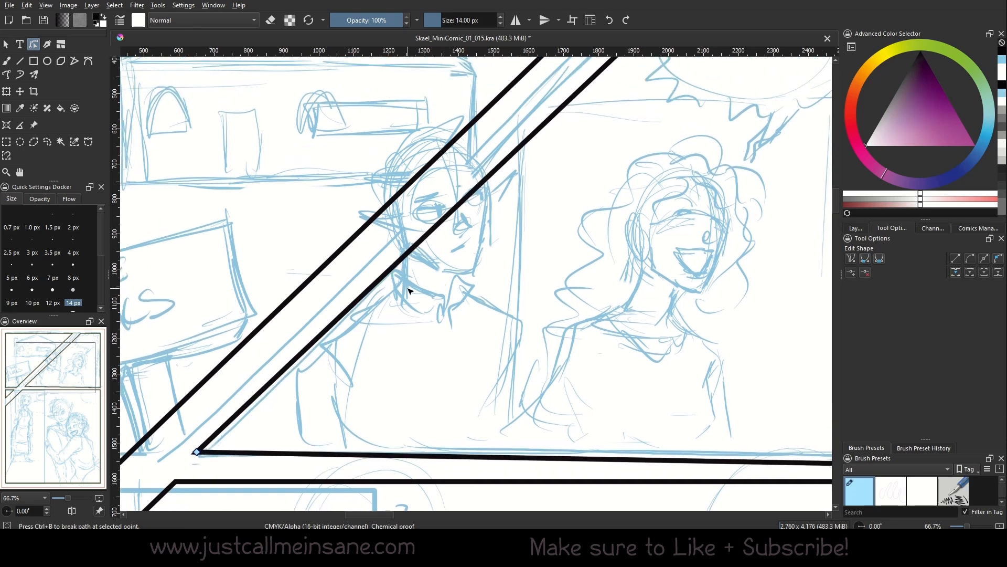
{"action": "left_click_drag", "start_coordinate": [394, 267], "coordinate": [416, 247]}
{"action": "key", "text": "ctrl+z"}
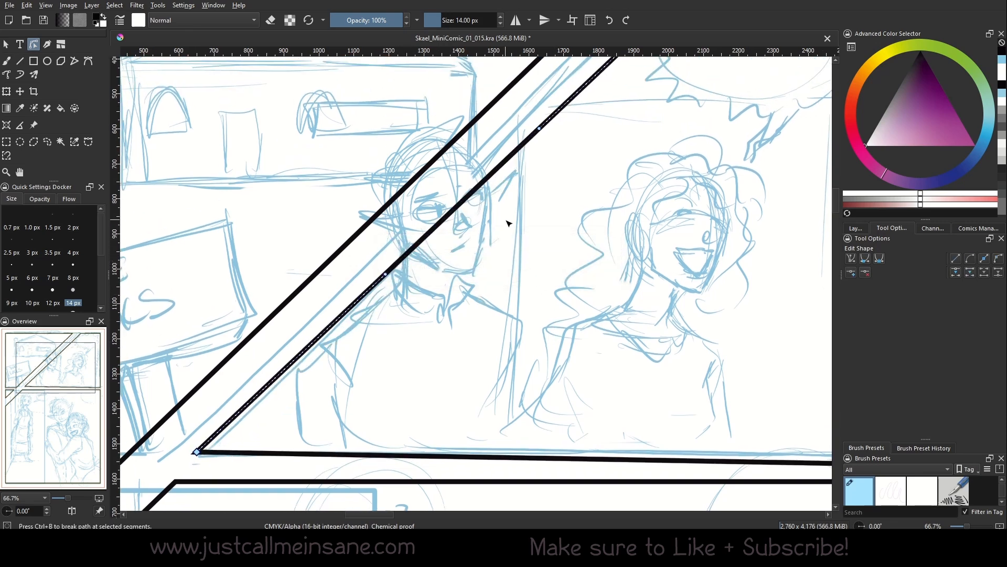
Add two nodes on the diagonal, break the path there, delete the leftover segment, and nudge the end.
{"action": "double_click", "coordinate": [415, 249]}
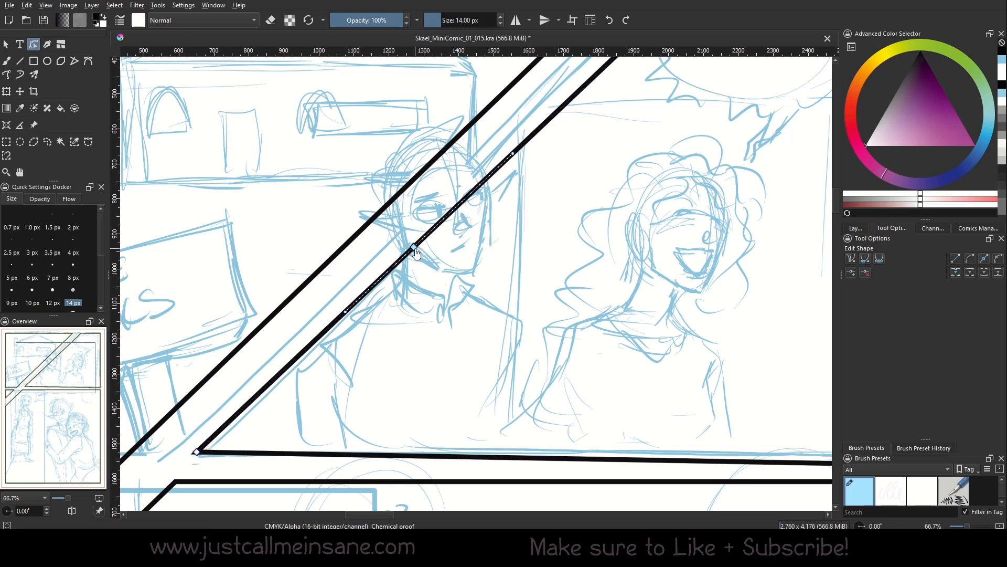
{"action": "double_click", "coordinate": [488, 179]}
{"action": "right_click", "coordinate": [488, 181]}
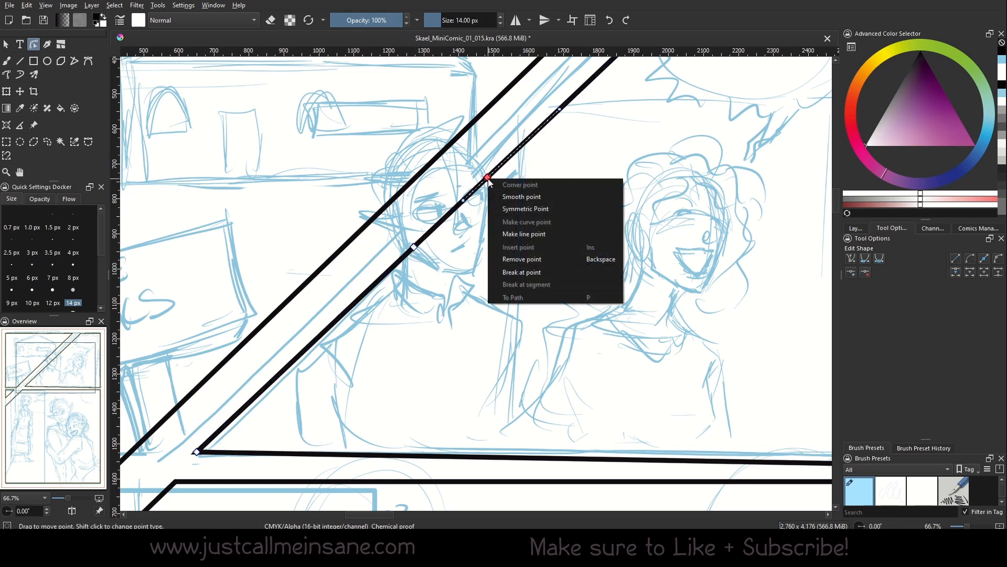
{"action": "left_click", "coordinate": [538, 269]}
{"action": "left_click_drag", "start_coordinate": [487, 178], "coordinate": [482, 210]}
{"action": "key", "text": "Delete"}
{"action": "left_click_drag", "start_coordinate": [415, 249], "coordinate": [407, 251]}
Select the second panel's border shape and shift the page view down slightly.
{"action": "scroll", "coordinate": [428, 194], "scroll_direction": "down", "scroll_amount": 1}
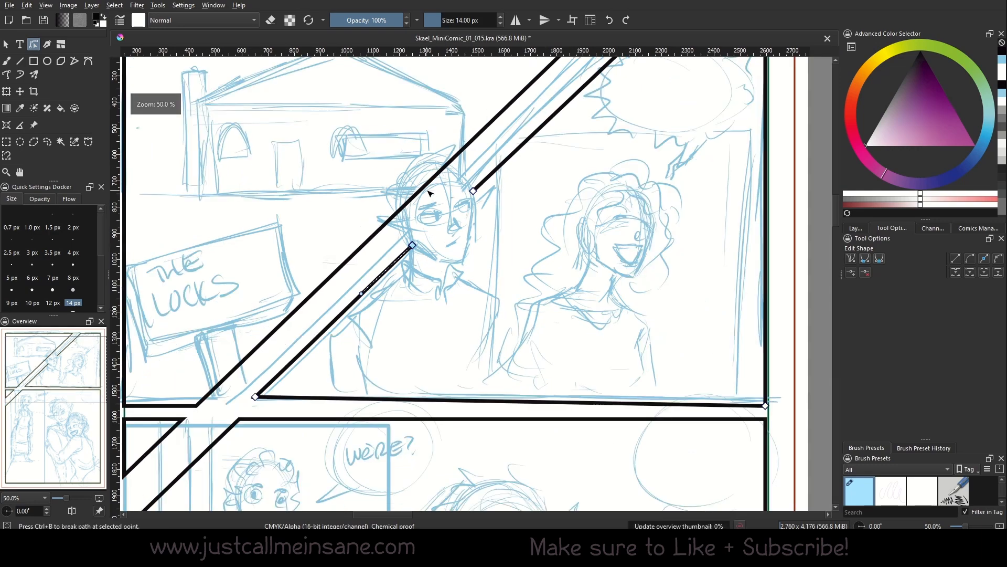
{"action": "scroll", "coordinate": [430, 196], "scroll_direction": "down", "scroll_amount": 2}
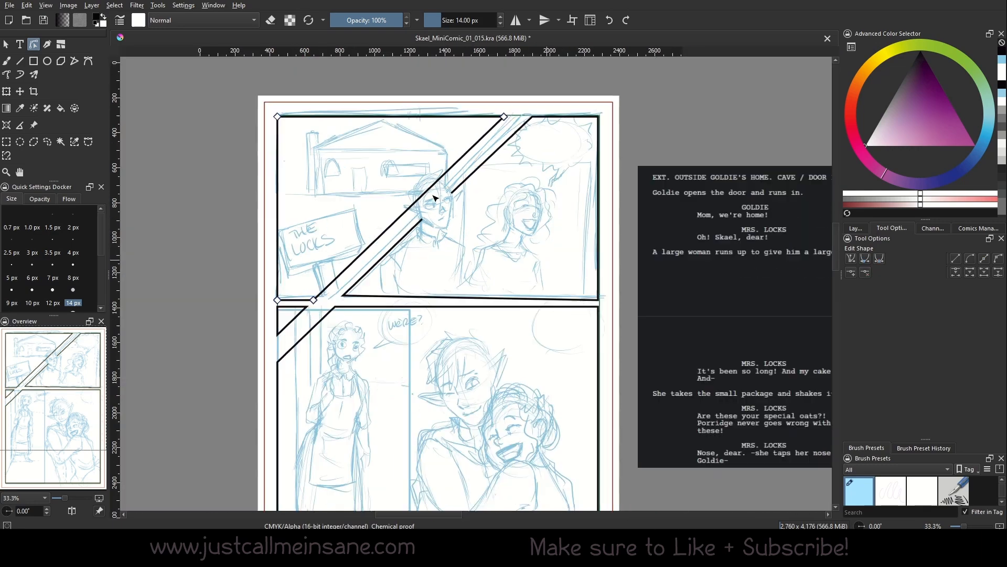
{"action": "scroll", "coordinate": [435, 198], "scroll_direction": "up", "scroll_amount": 3}
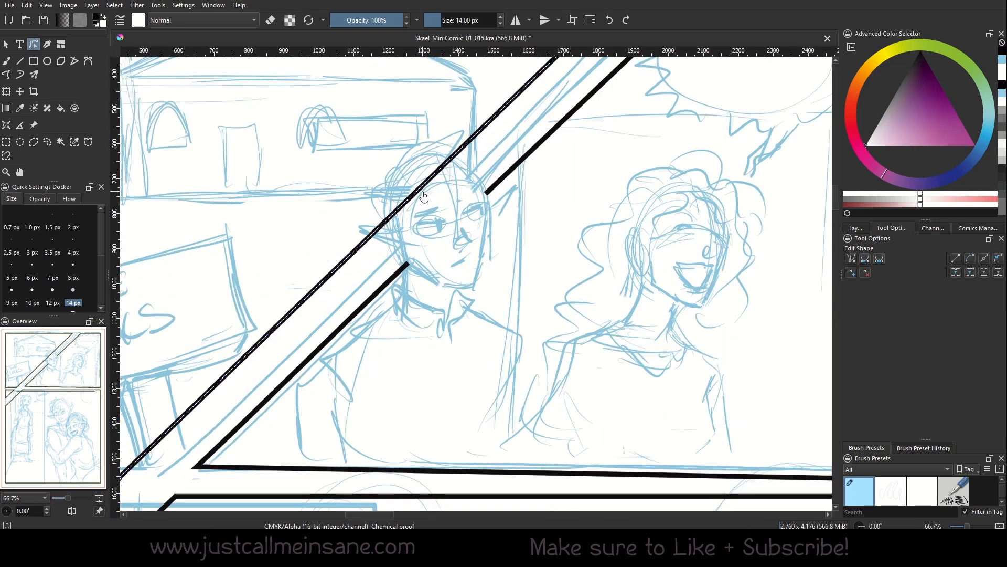
{"action": "scroll", "coordinate": [424, 197], "scroll_direction": "down", "scroll_amount": 3}
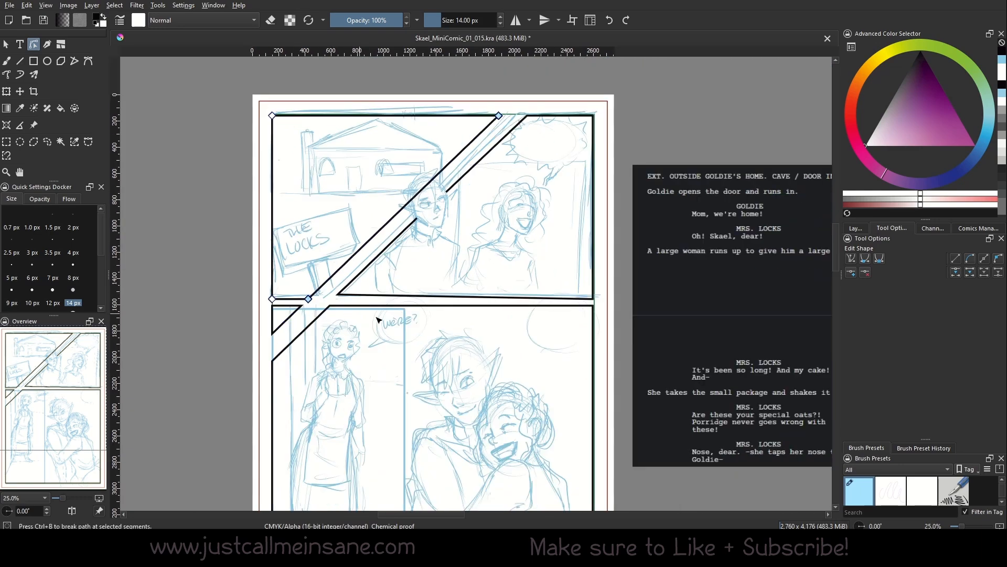
{"action": "left_click", "coordinate": [468, 258]}
{"action": "left_click_drag", "start_coordinate": [472, 272], "coordinate": [470, 319]}
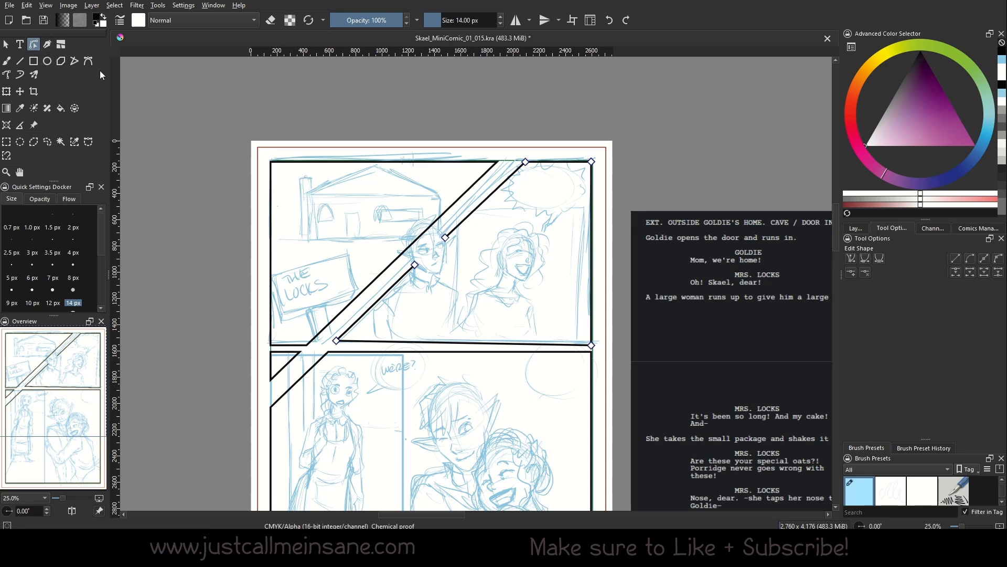
{"action": "left_click", "coordinate": [74, 61]}
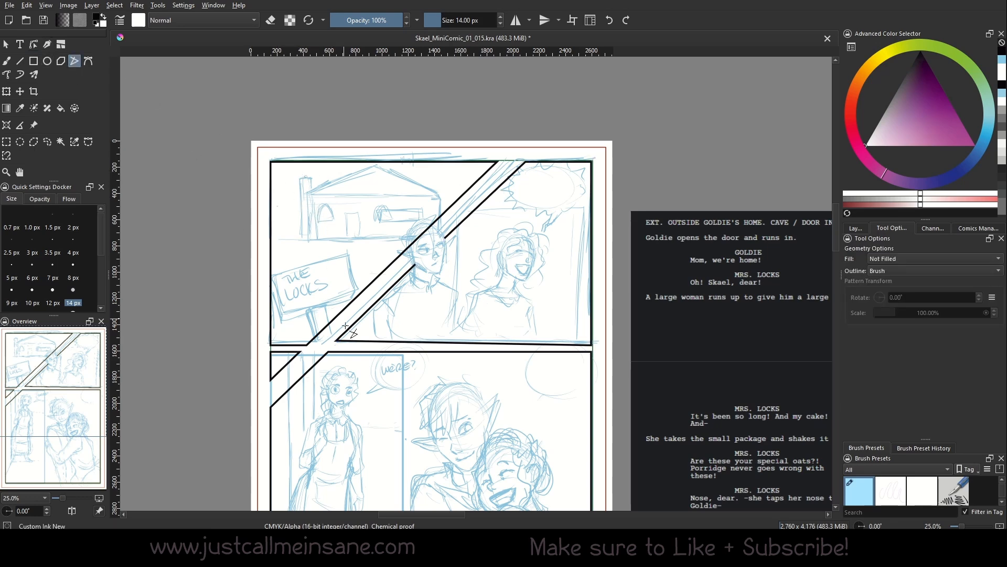
Add a new vector layer and hide Vector Layer 3's black borders.
{"action": "scroll", "coordinate": [411, 404], "scroll_direction": "down", "scroll_amount": 2}
{"action": "left_click", "coordinate": [856, 228]}
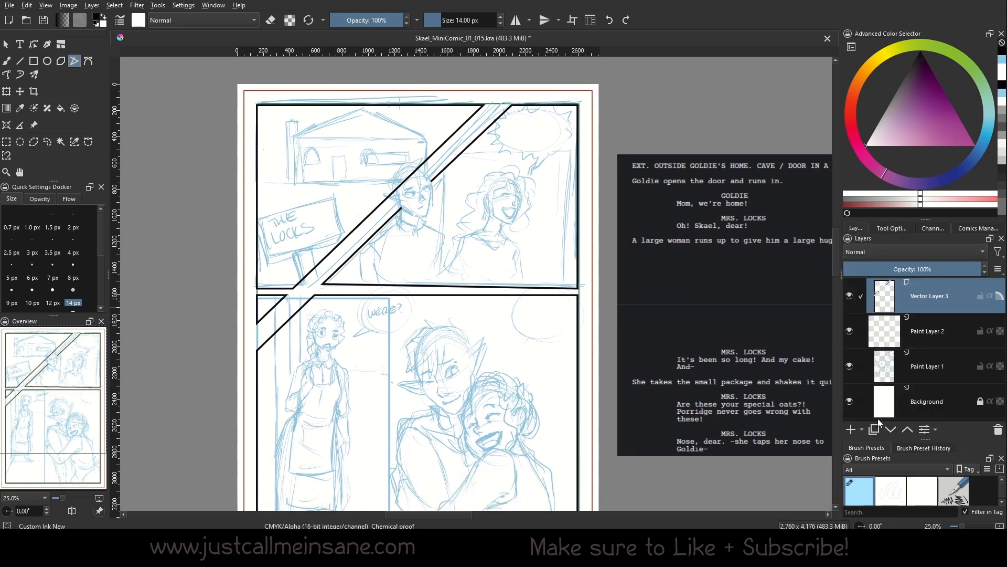
{"action": "left_click", "coordinate": [863, 429]}
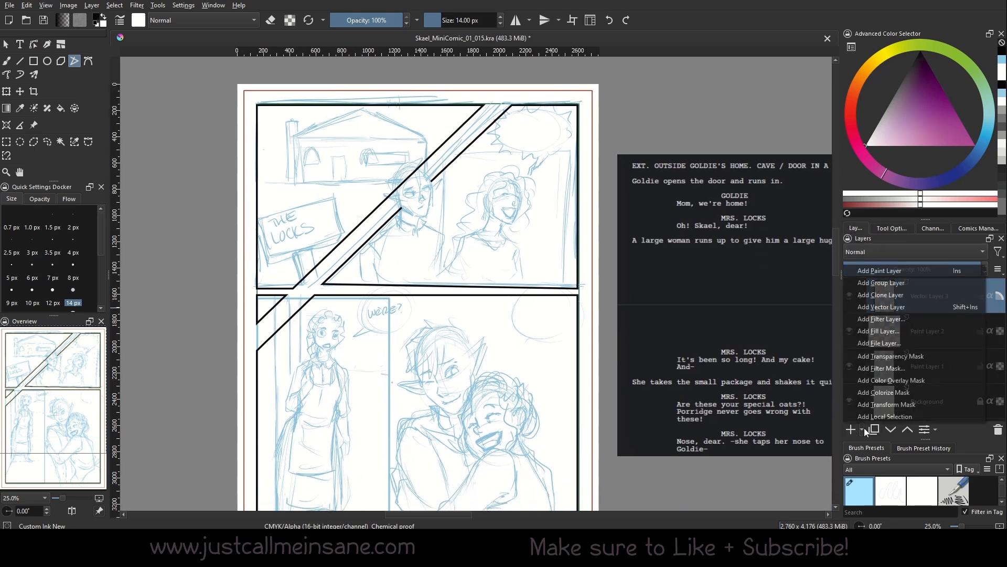
{"action": "left_click", "coordinate": [901, 309]}
{"action": "left_click", "coordinate": [849, 330]}
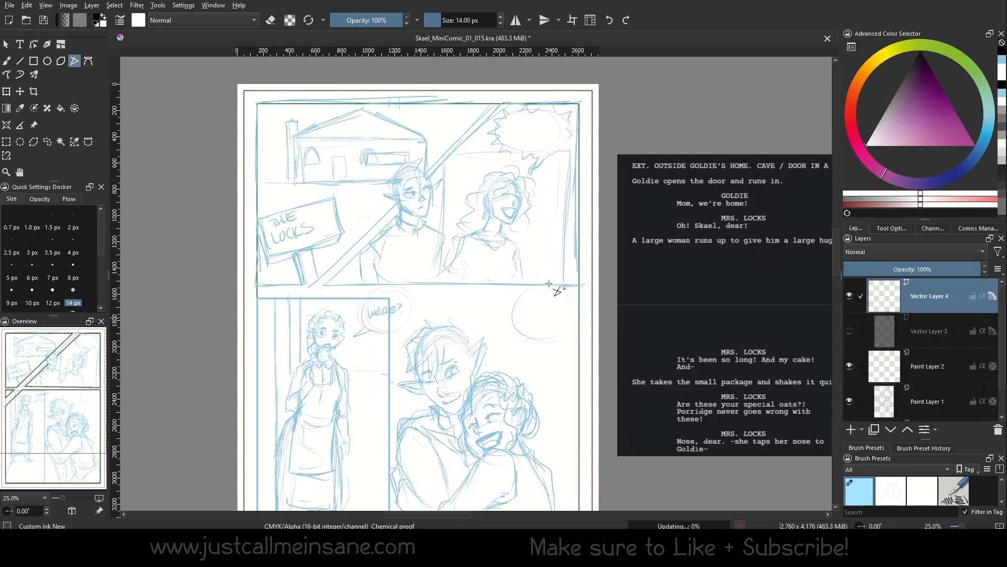
Draw a closed slanted outline of the top-left panel, then hide it and show Vector Layer 3 again.
{"action": "left_click", "coordinate": [255, 285]}
{"action": "left_click", "coordinate": [313, 285]}
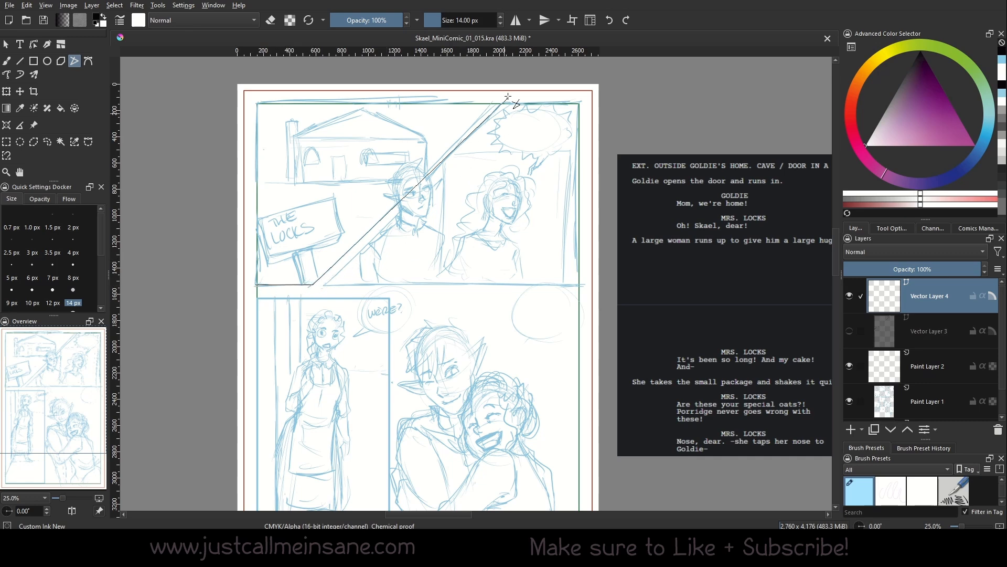
{"action": "left_click", "coordinate": [493, 103]}
{"action": "left_click", "coordinate": [256, 103]}
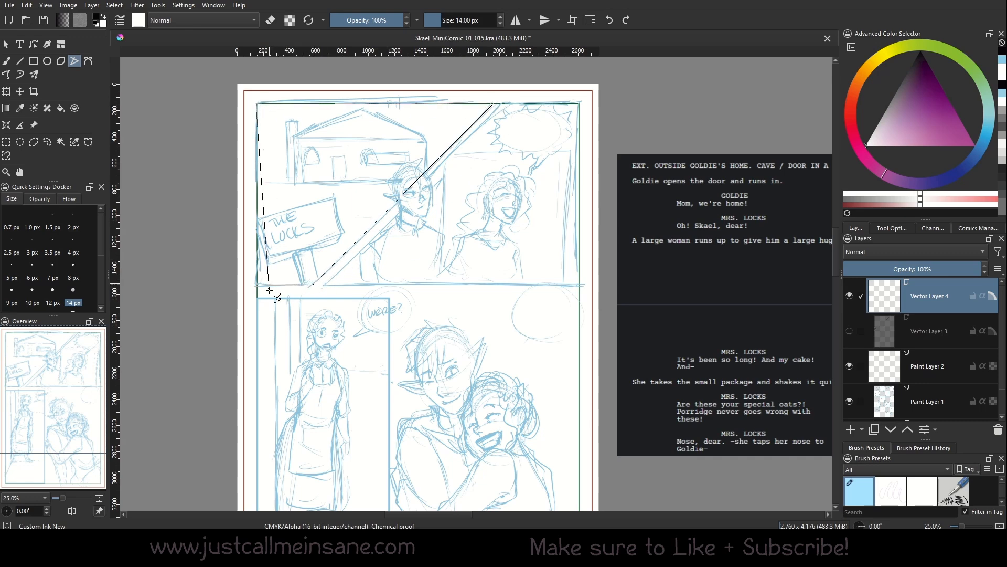
{"action": "double_click", "coordinate": [256, 285]}
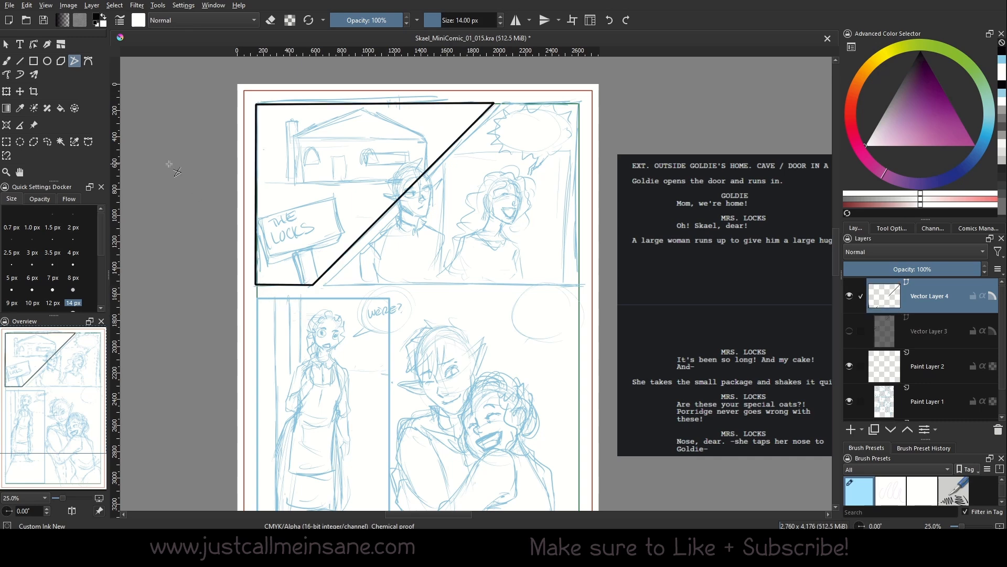
{"action": "left_click", "coordinate": [849, 296]}
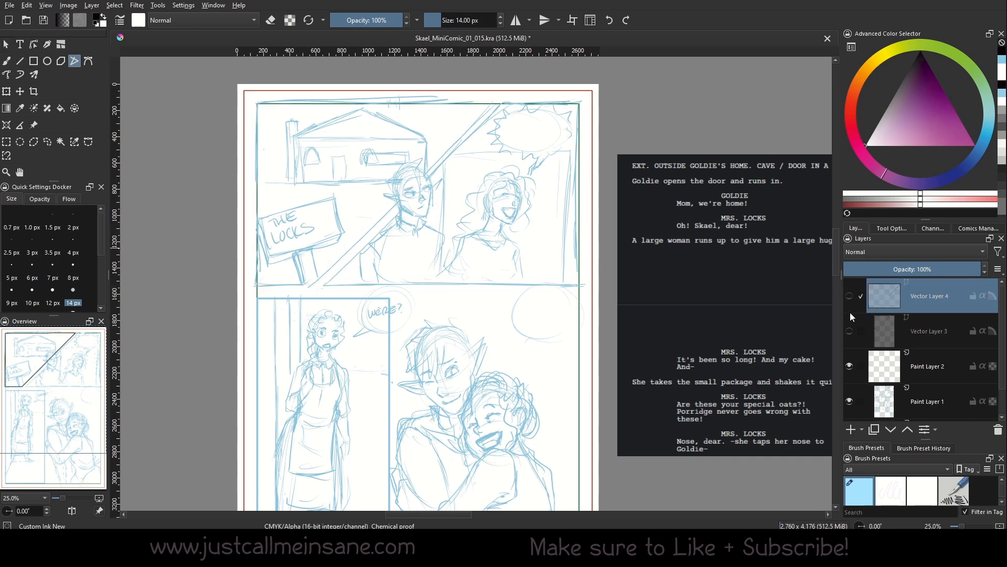
{"action": "left_click", "coordinate": [849, 330]}
Recentre the whole page, make Vector Layer 3 the active layer, and pick the Freehand Brush.
{"action": "left_click_drag", "start_coordinate": [324, 278], "coordinate": [317, 198]}
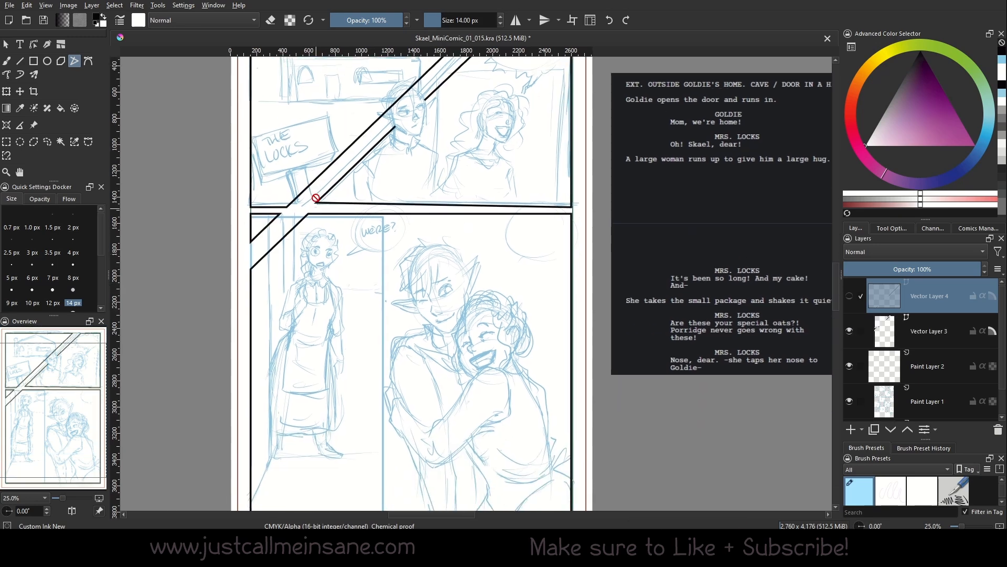
{"action": "scroll", "coordinate": [317, 198], "scroll_direction": "down", "scroll_amount": 1}
{"action": "left_click_drag", "start_coordinate": [406, 248], "coordinate": [408, 264]}
{"action": "scroll", "coordinate": [408, 264], "scroll_direction": "down", "scroll_amount": 1}
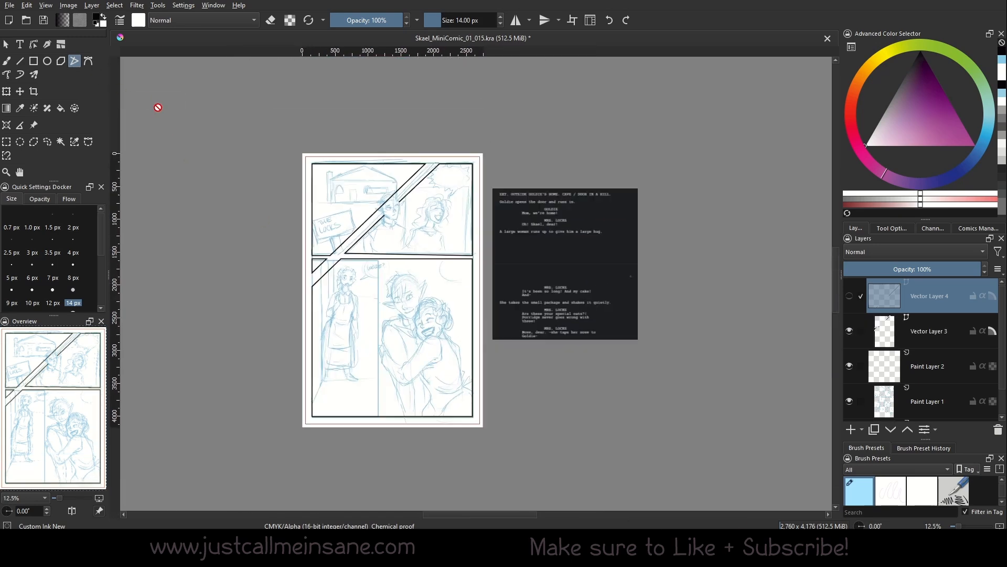
{"action": "scroll", "coordinate": [396, 261], "scroll_direction": "up", "scroll_amount": 1}
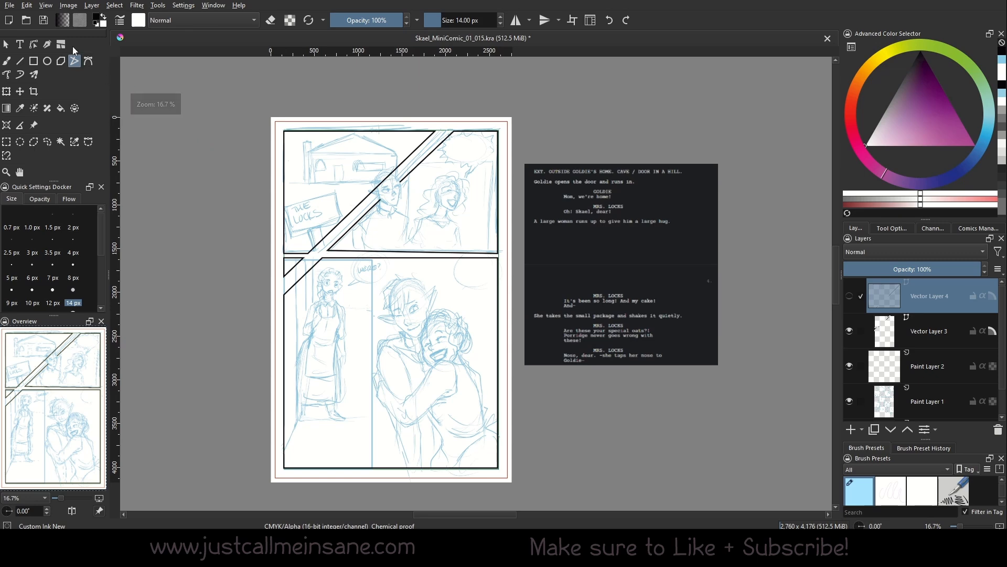
{"action": "left_click", "coordinate": [925, 321]}
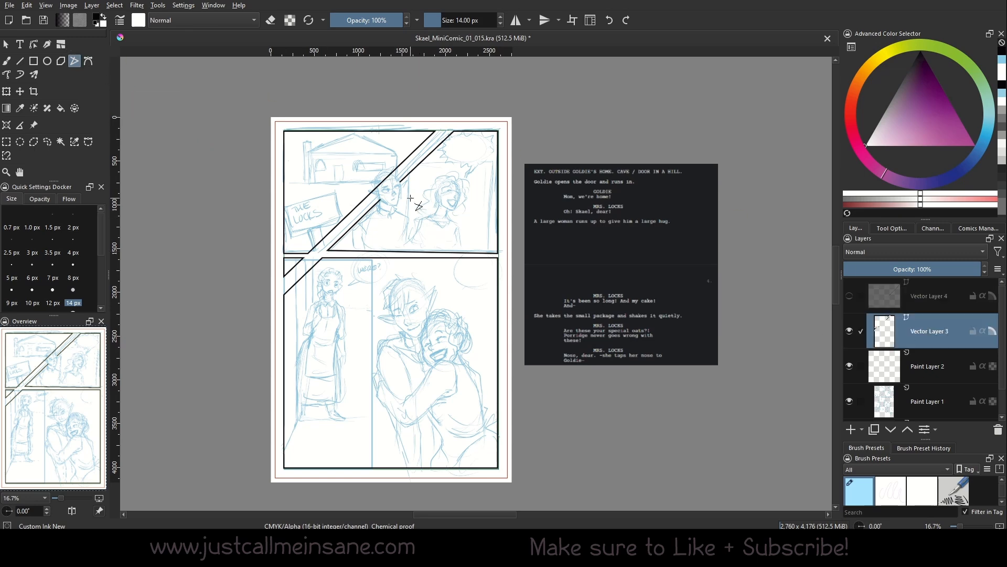
{"action": "scroll", "coordinate": [418, 212], "scroll_direction": "up", "scroll_amount": 1}
{"action": "left_click", "coordinate": [7, 59]}
{"action": "left_click_drag", "start_coordinate": [483, 304], "coordinate": [515, 269]}
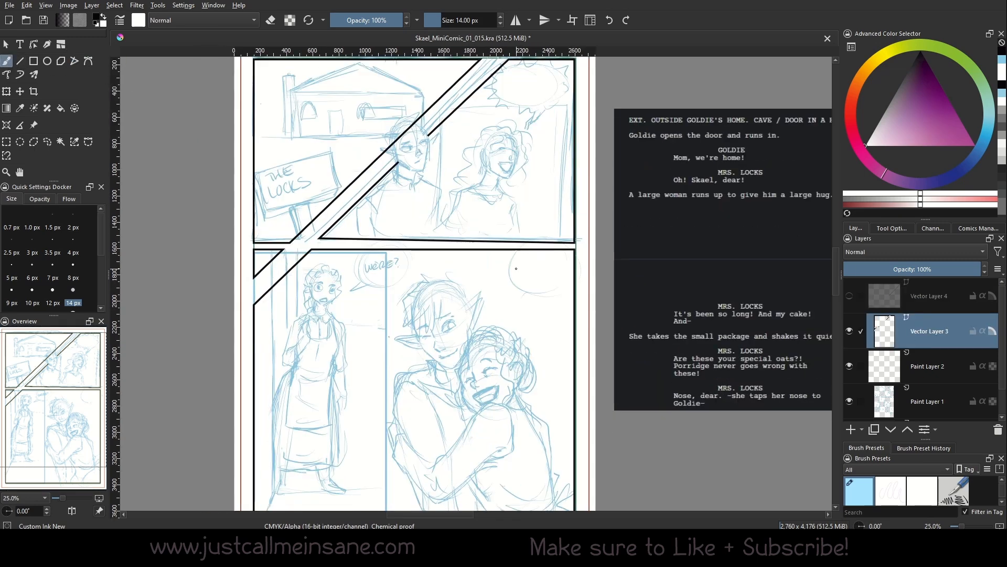
{"action": "scroll", "coordinate": [516, 244], "scroll_direction": "down", "scroll_amount": 1}
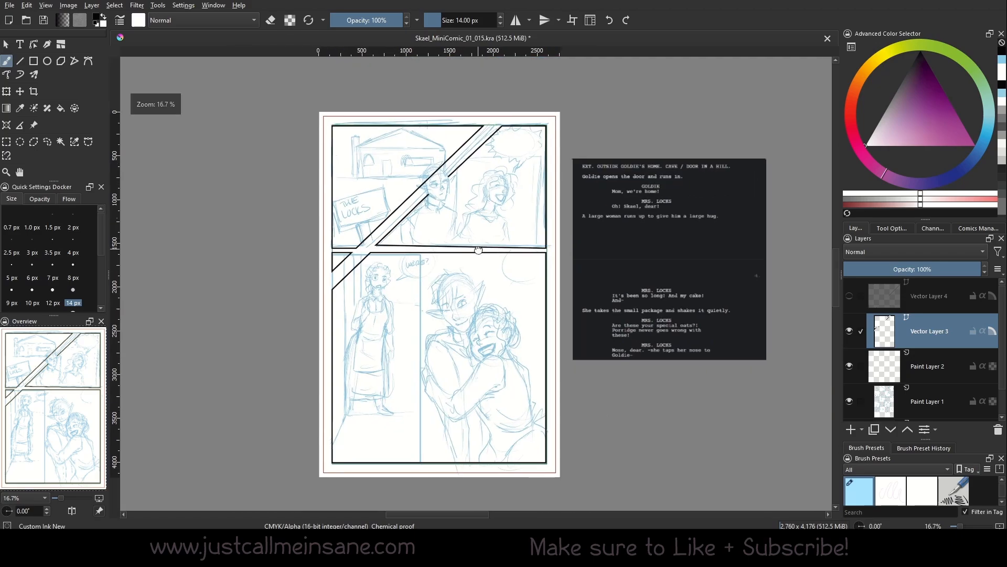